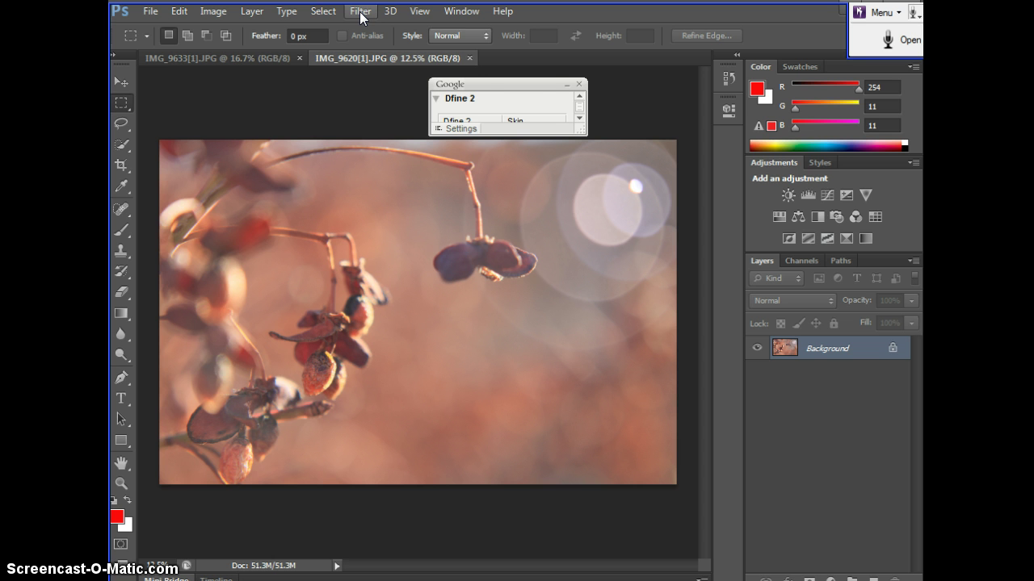
# Open the photo in Nik Collection's Color Efex Pro 4 and turn off the Brilliance / Warmth effect.
pyautogui.click(360, 13)
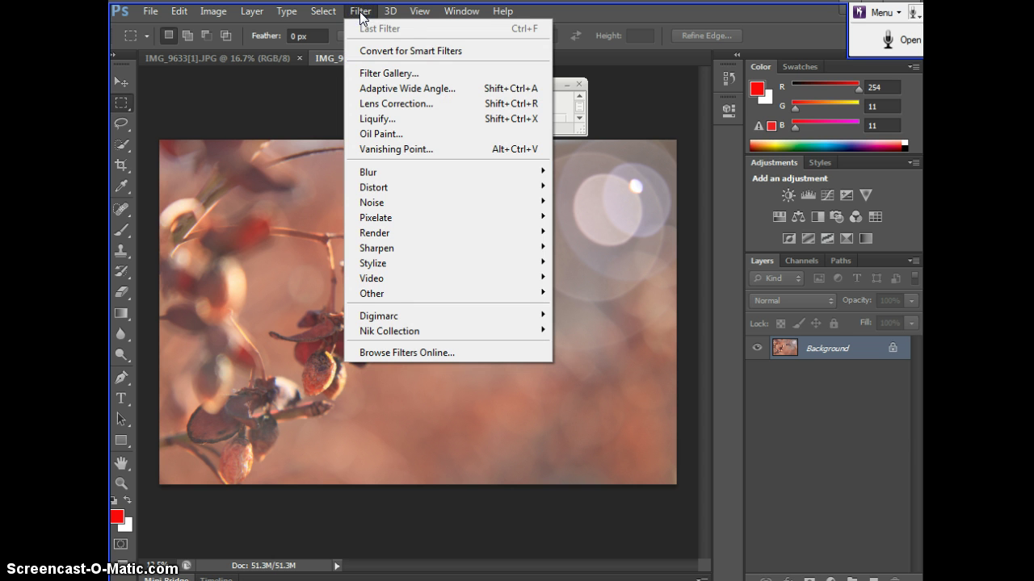
pyautogui.moveTo(371, 333)
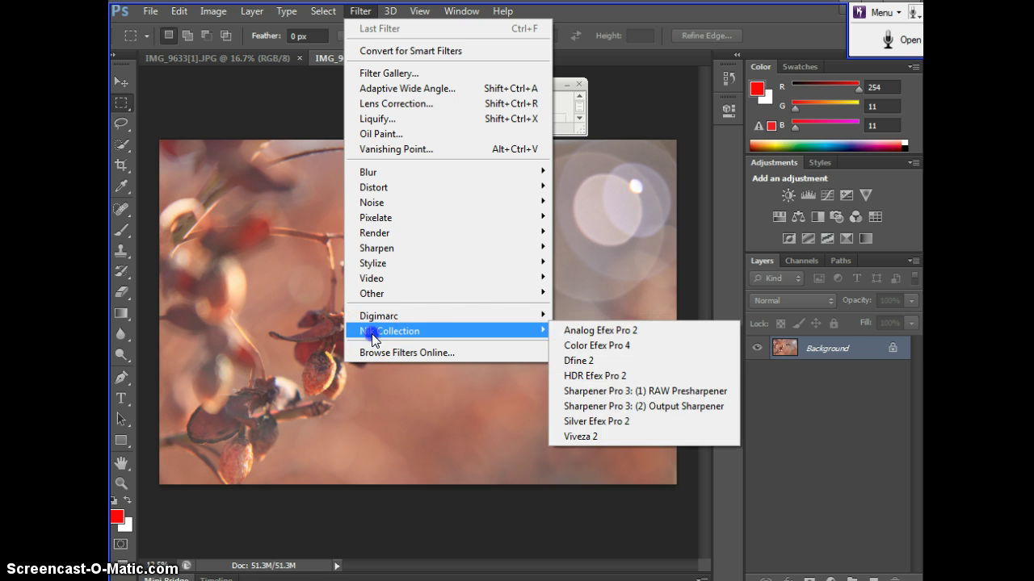
pyautogui.click(617, 349)
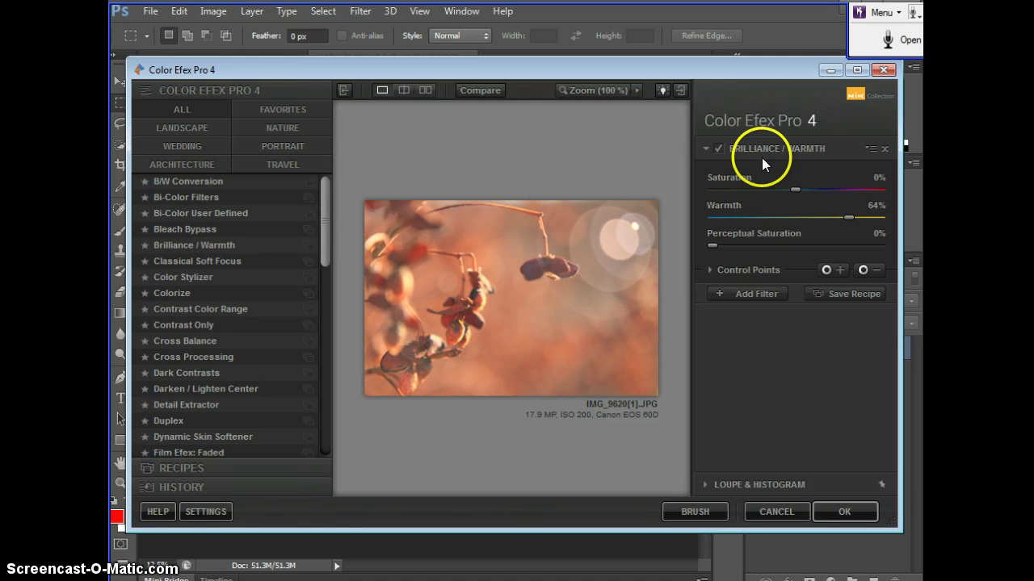
pyautogui.click(718, 150)
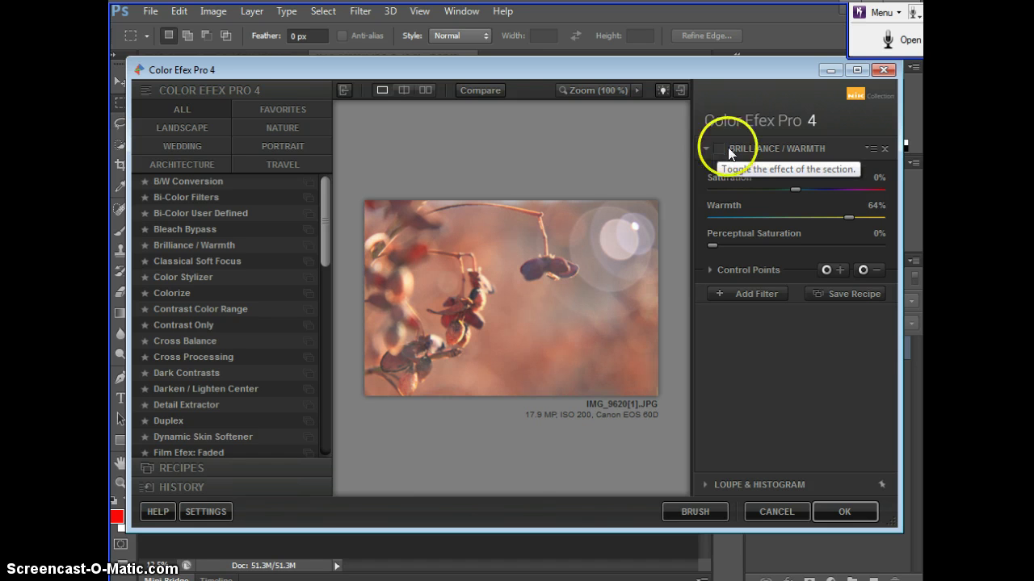
# Try the B/W Conversion filter on the photo, and replace it with Bi-Color Filters using color set 4.
pyautogui.click(187, 182)
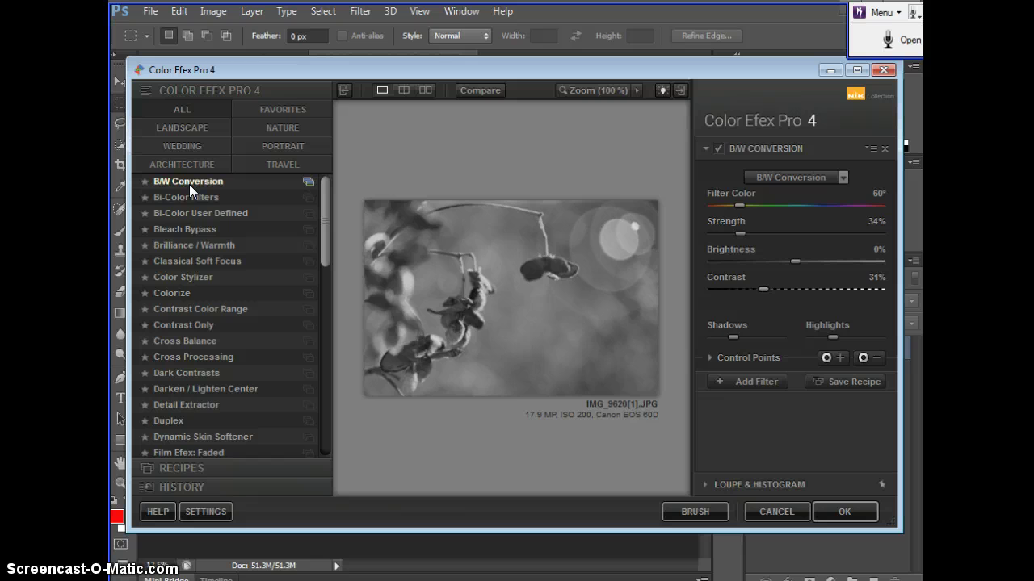
pyautogui.click(189, 195)
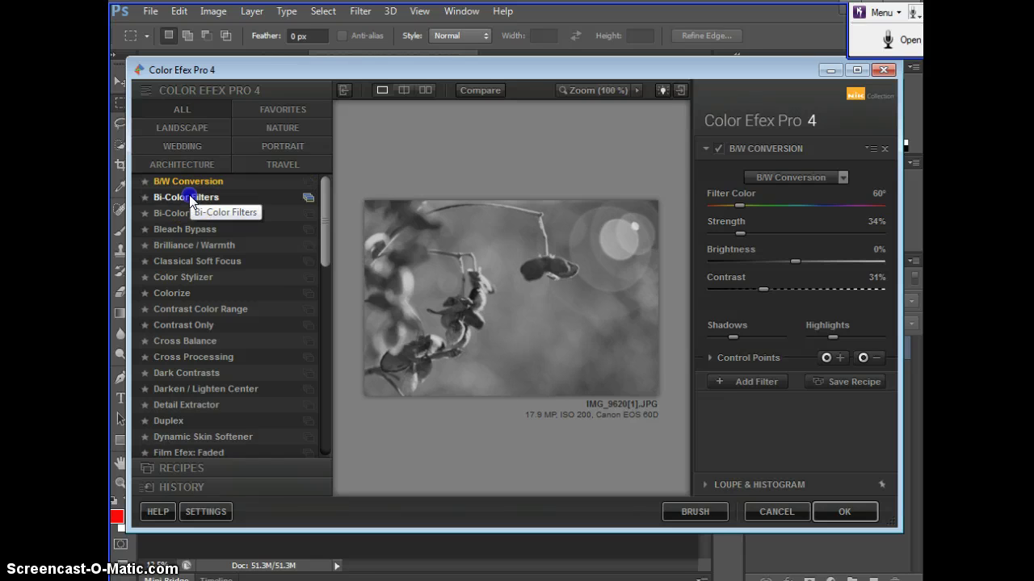
pyautogui.click(710, 190)
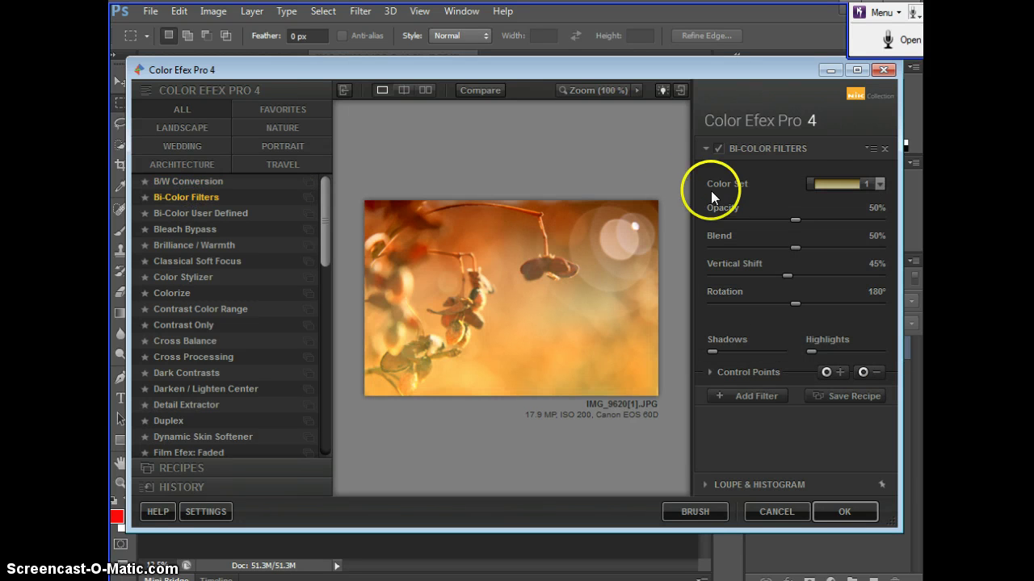
pyautogui.click(879, 185)
pyautogui.moveTo(831, 247); pyautogui.dragTo(825, 333)
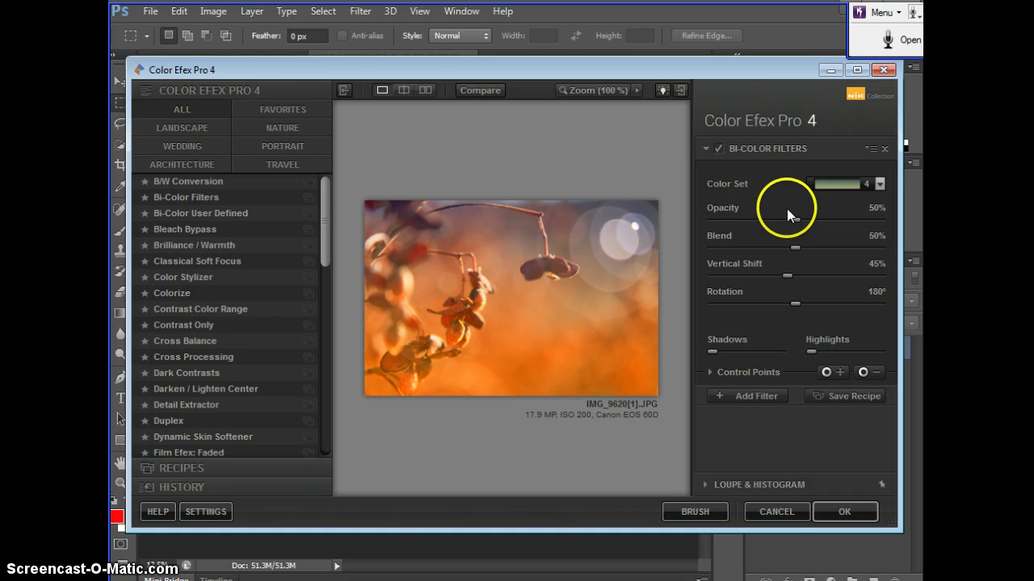
# Set the Bi-Color Filters effect to 96% opacity, 45% blend, 48% vertical shift and 183° rotation, and turn it off.
pyautogui.moveTo(793, 219); pyautogui.dragTo(872, 219)
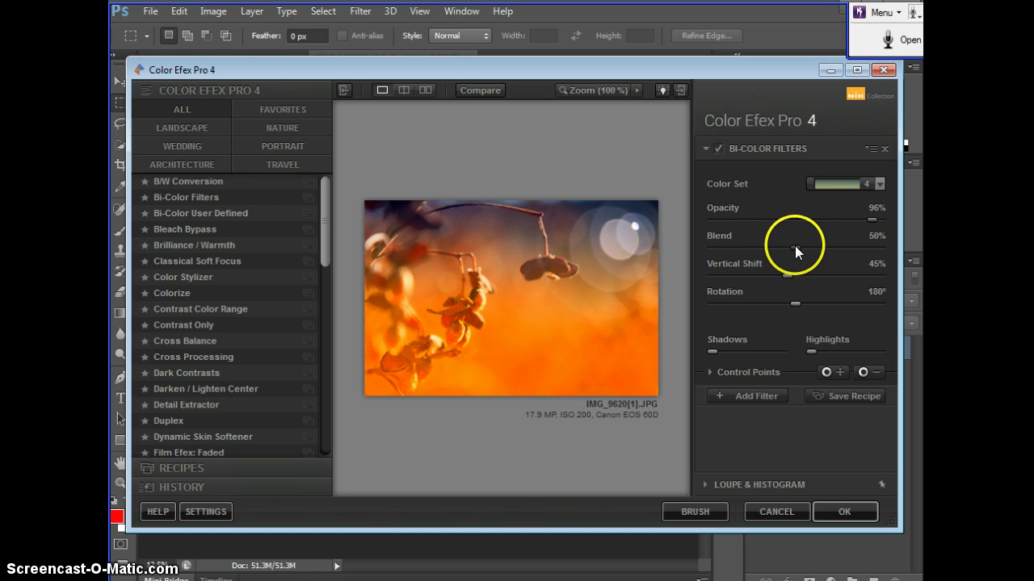
pyautogui.moveTo(794, 247); pyautogui.dragTo(796, 315)
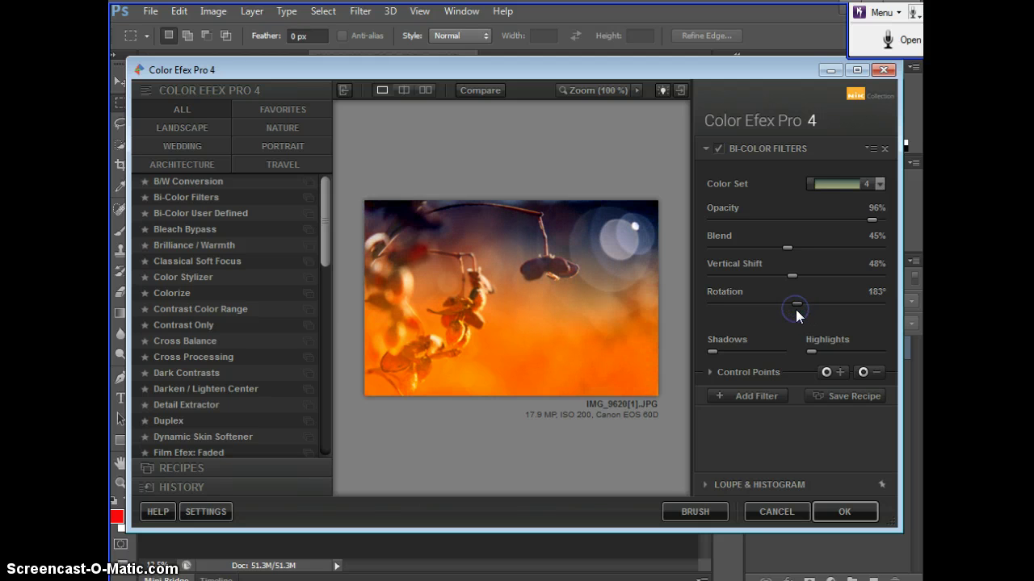
pyautogui.click(718, 148)
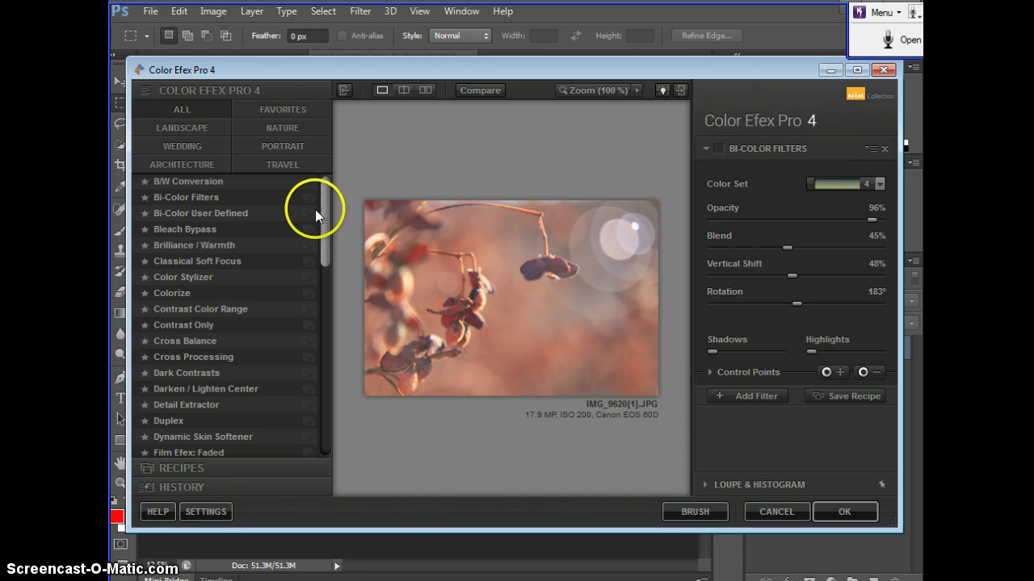
# Apply Bi-Color User Defined with upper color red 121, green 11, blue 69, blend 100% and opacity 47%.
pyautogui.click(191, 213)
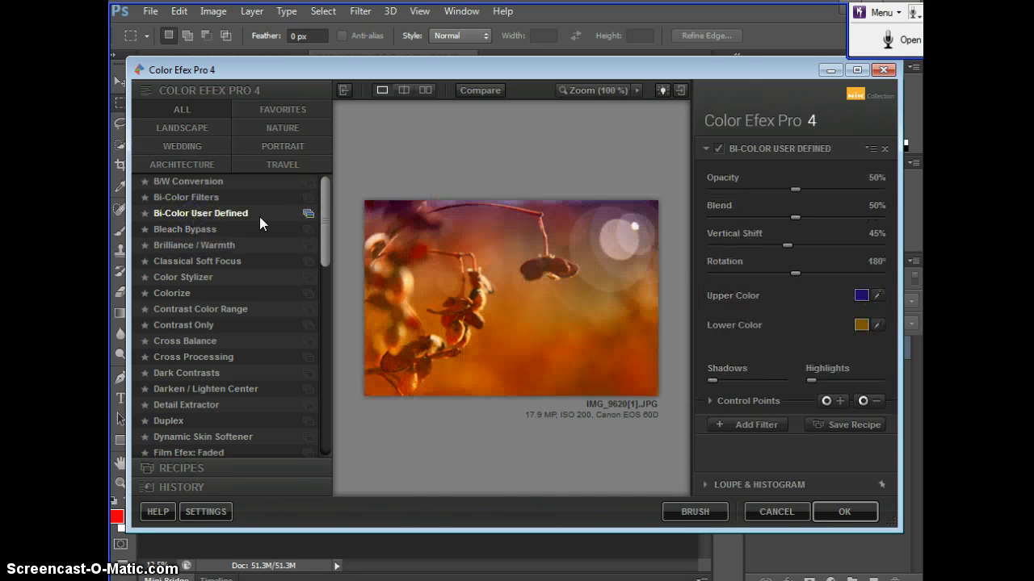
pyautogui.click(861, 295)
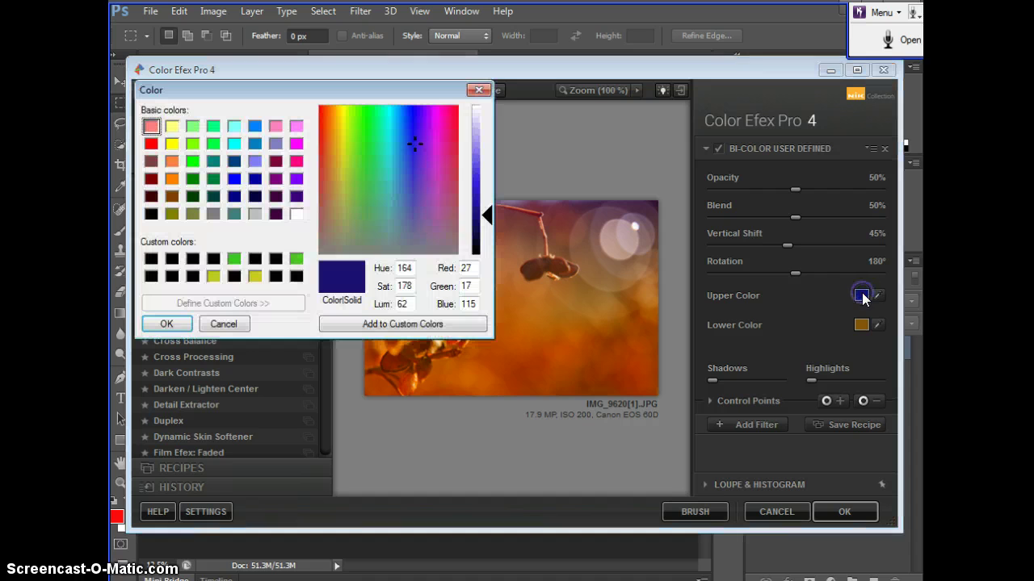
pyautogui.click(453, 116)
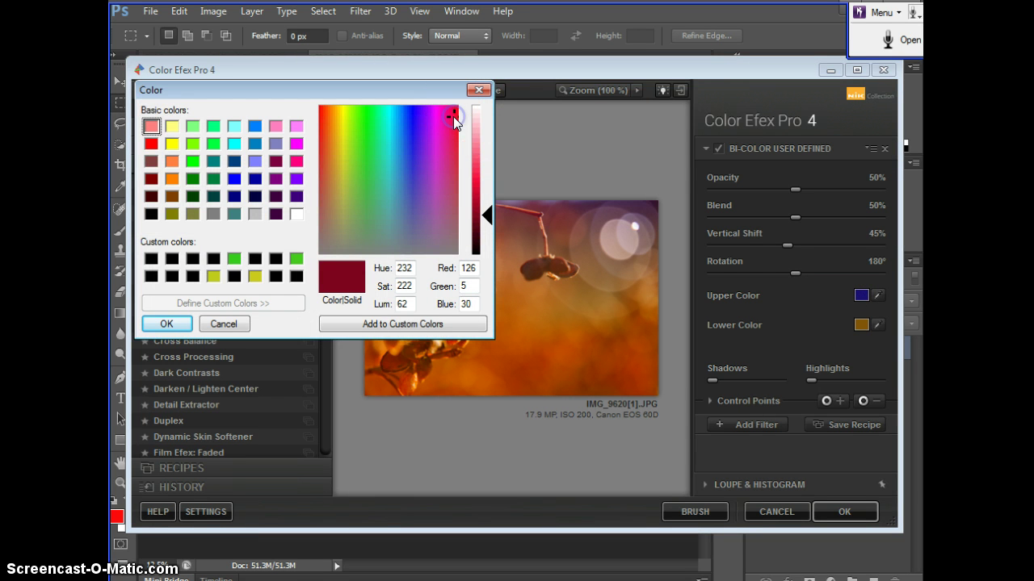
pyautogui.click(446, 128)
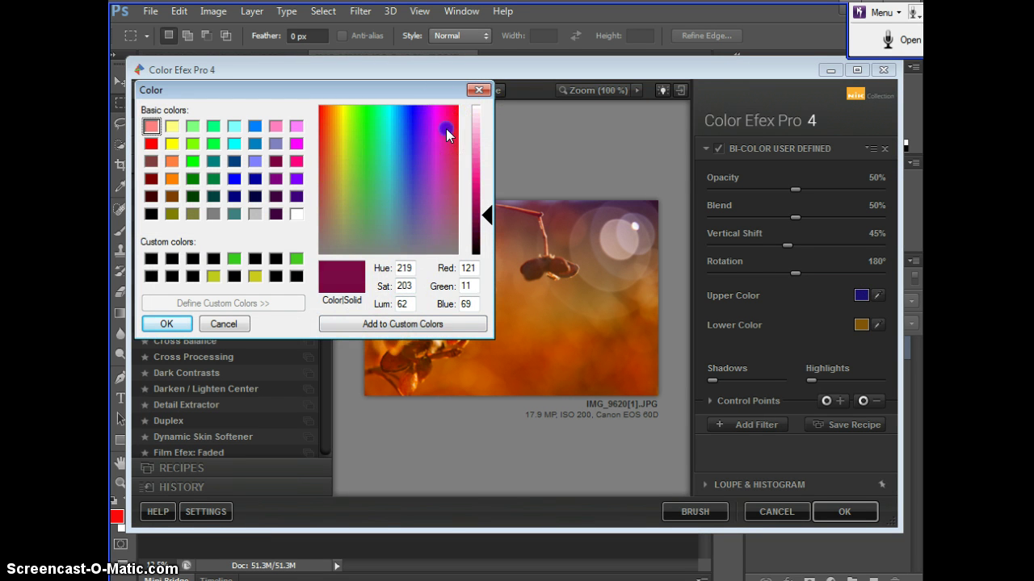
pyautogui.click(150, 326)
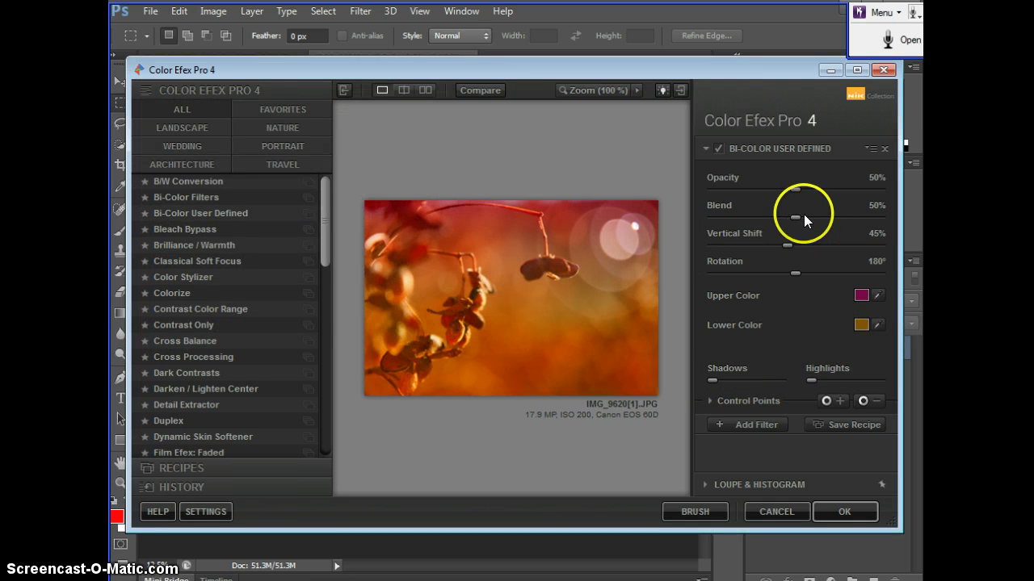
pyautogui.moveTo(796, 216)
pyautogui.mouseDown()
pyautogui.moveTo(699, 219)
pyautogui.moveTo(881, 222)
pyautogui.mouseUp()
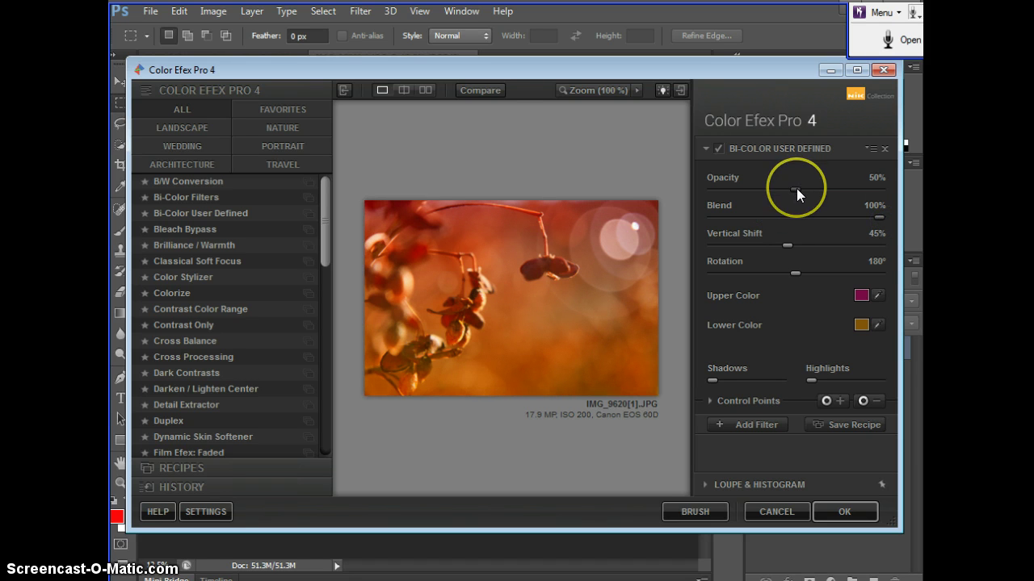
pyautogui.moveTo(796, 188); pyautogui.dragTo(792, 190)
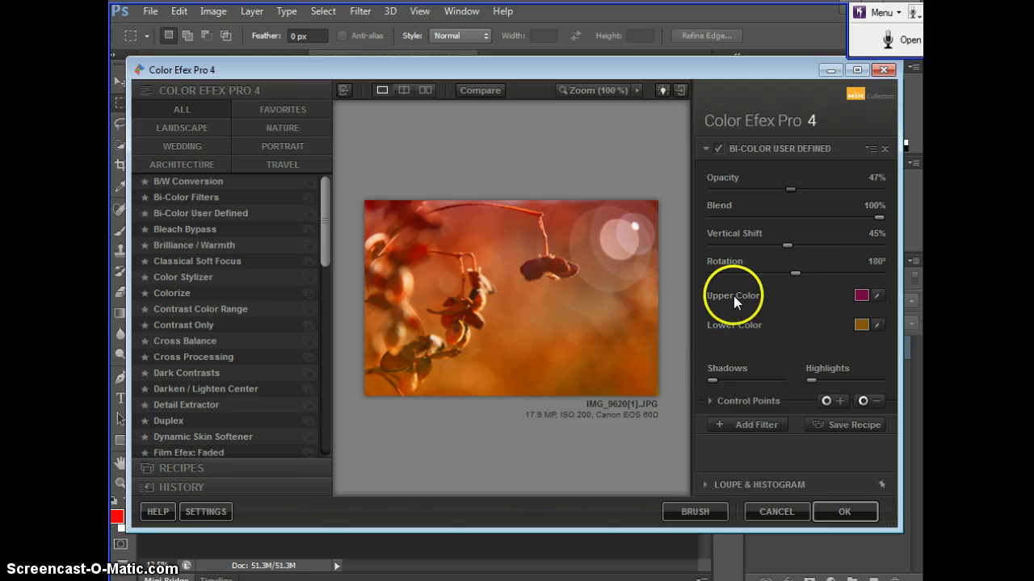
# Add a second filter, trying Bleach Bypass before replacing it with Brilliance / Warmth at 15% warmth.
pyautogui.click(743, 431)
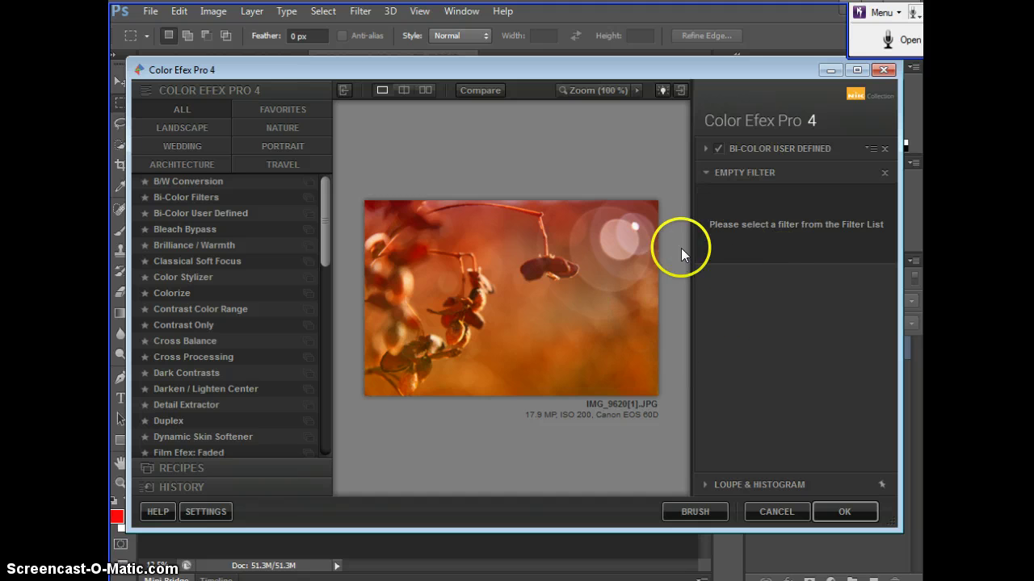
pyautogui.click(192, 230)
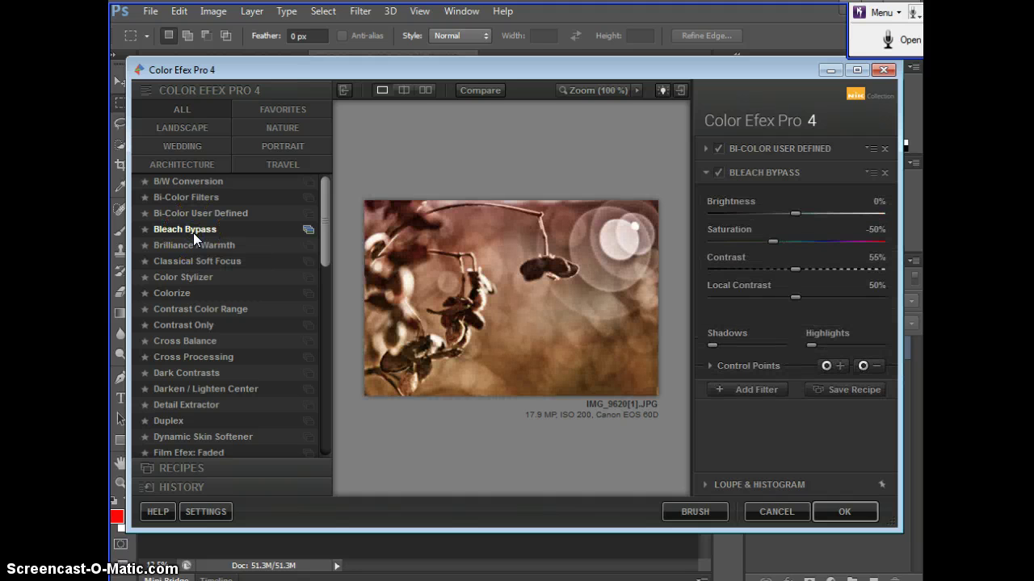
pyautogui.click(770, 177)
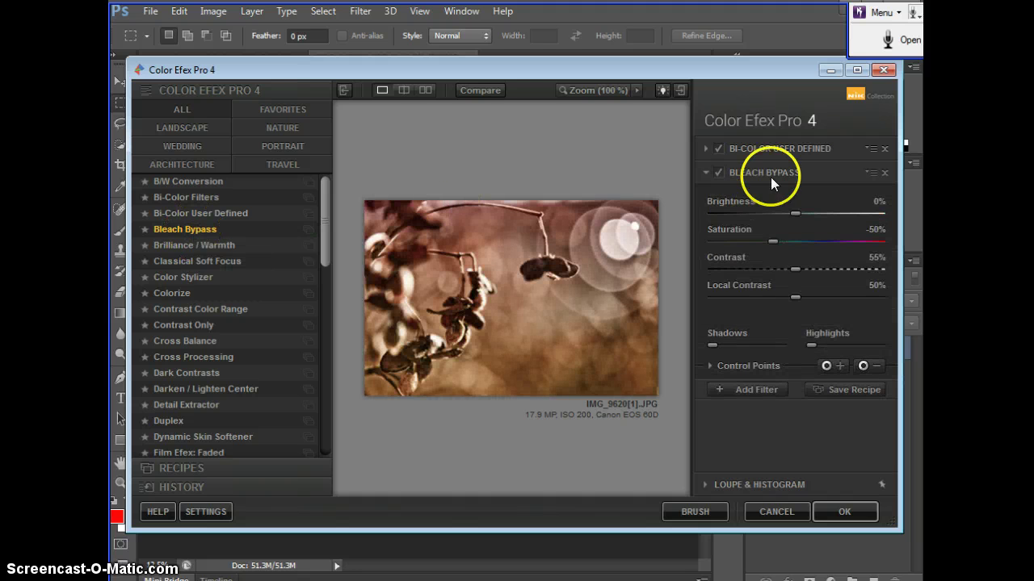
pyautogui.click(716, 172)
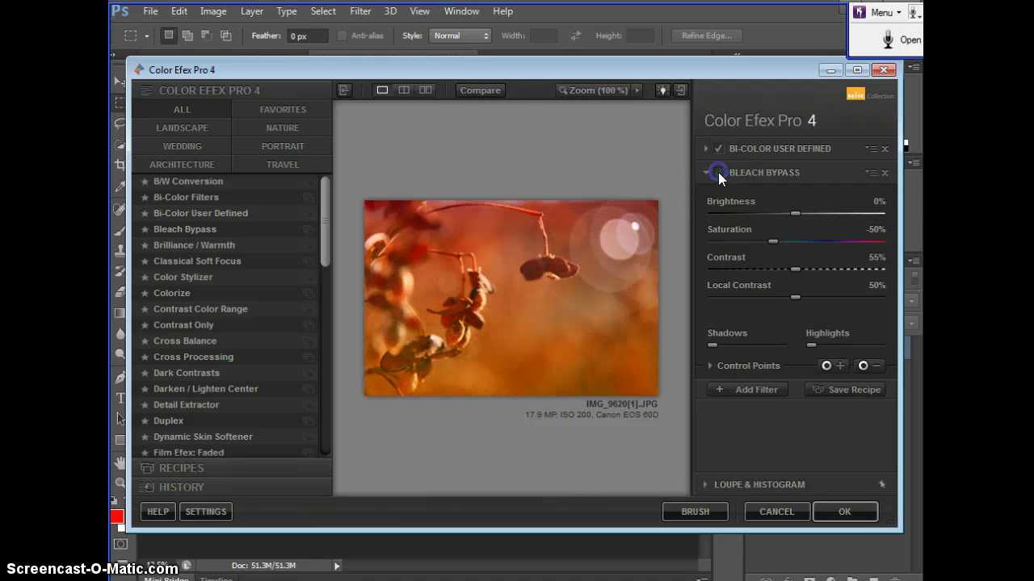
pyautogui.click(194, 245)
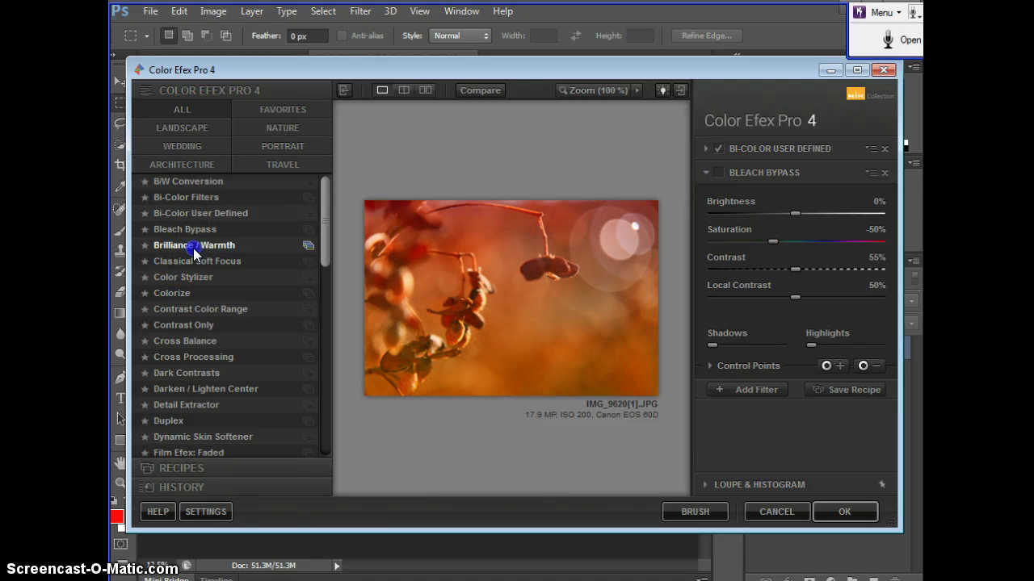
pyautogui.moveTo(795, 241)
pyautogui.mouseDown()
pyautogui.moveTo(899, 251)
pyautogui.moveTo(656, 227)
pyautogui.moveTo(810, 236)
pyautogui.mouseUp()
# Add Classical Soft Focus as a third filter with 81% diffused detail and Diffusion method 1, and turn it off.
pyautogui.click(737, 316)
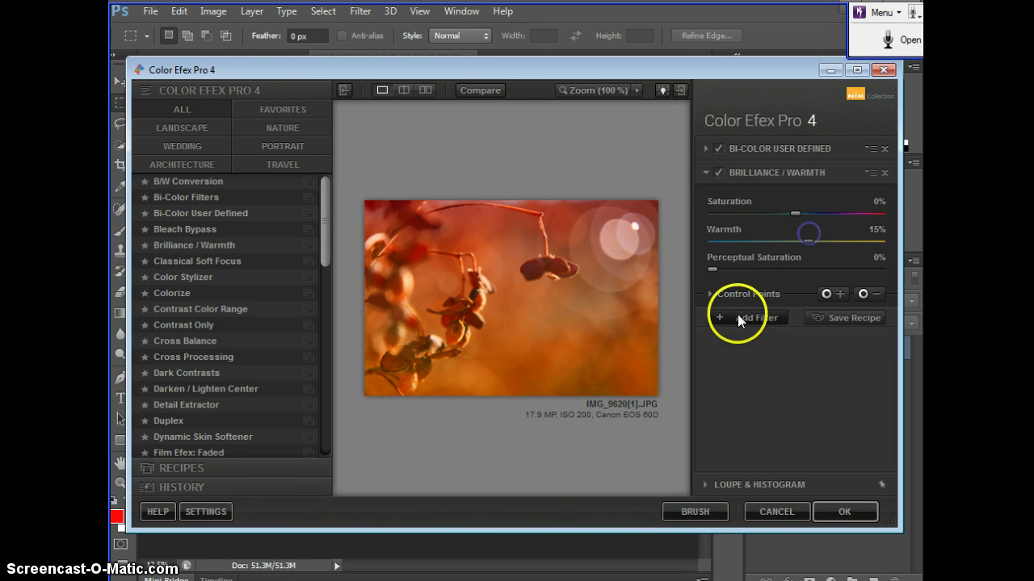
pyautogui.click(274, 245)
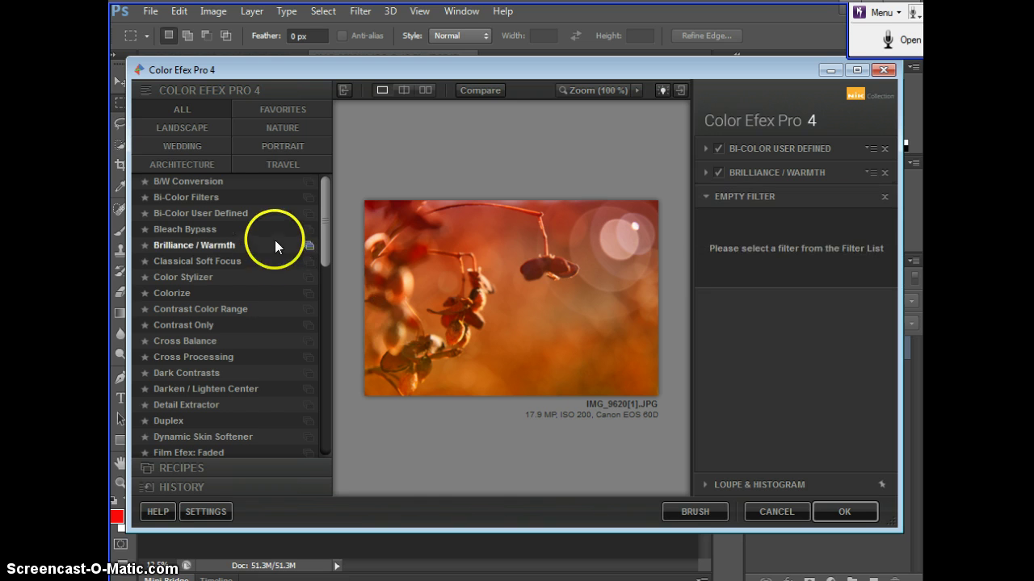
pyautogui.click(217, 261)
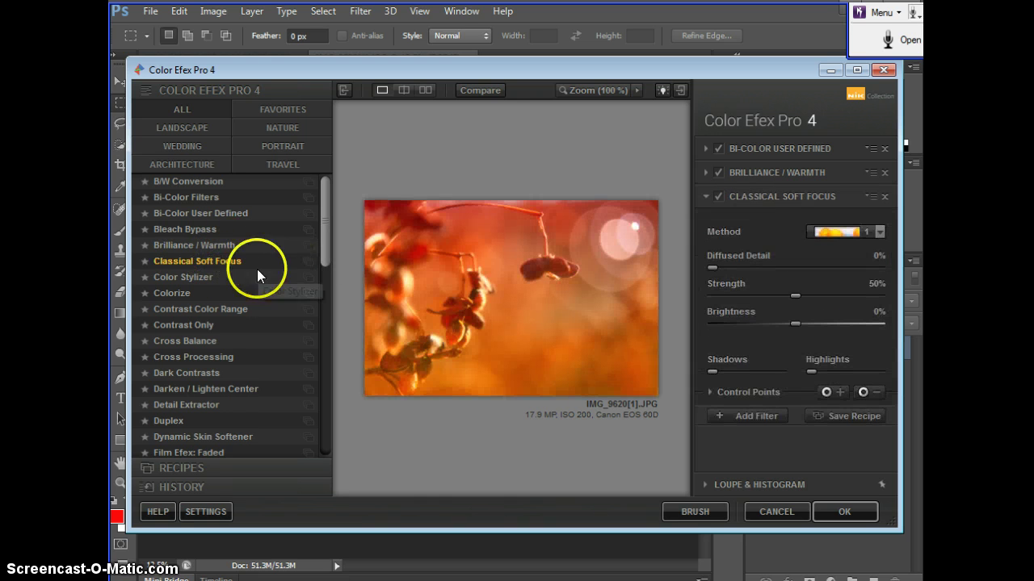
pyautogui.moveTo(709, 267); pyautogui.dragTo(847, 267)
pyautogui.click(837, 228)
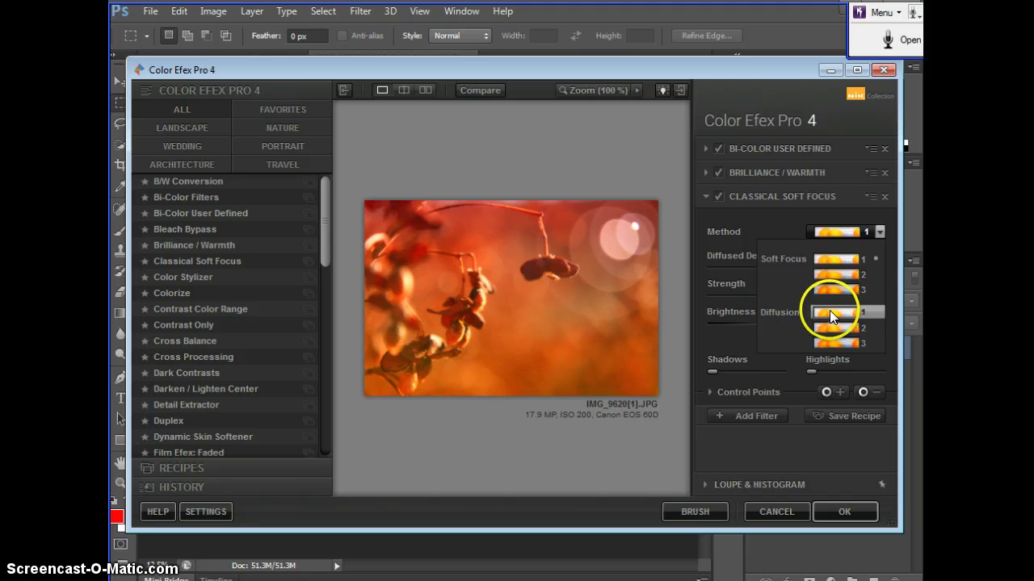
pyautogui.click(829, 310)
pyautogui.click(717, 196)
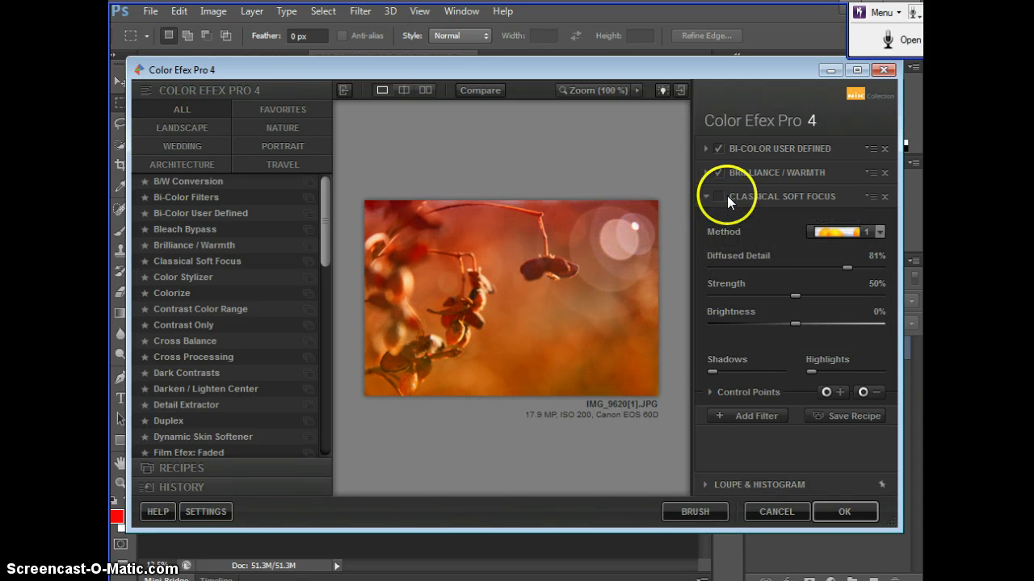
# Try Color Stylizer in place of the third filter, and replace it with Darken / Lighten Center.
pyautogui.click(181, 277)
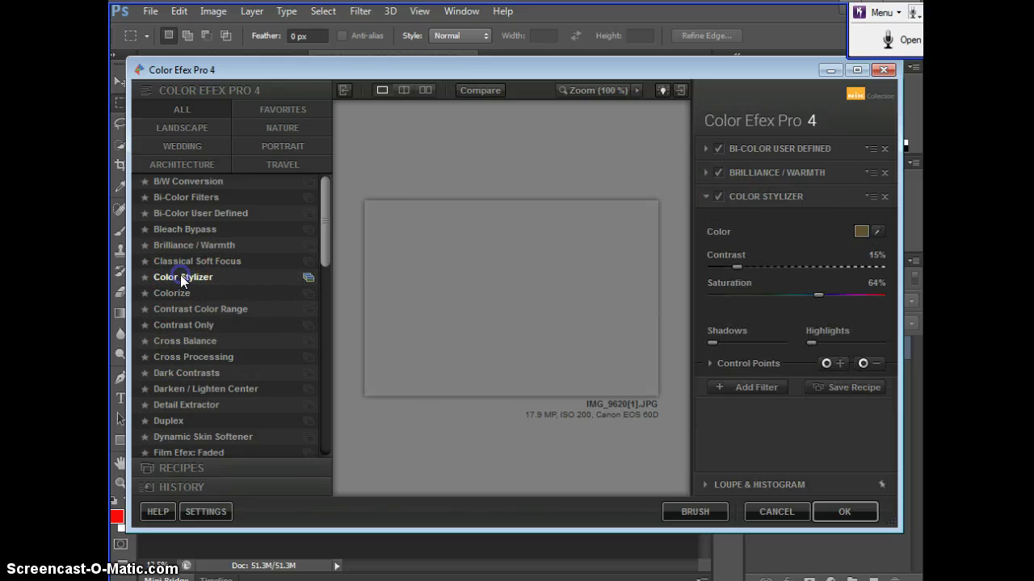
pyautogui.click(174, 290)
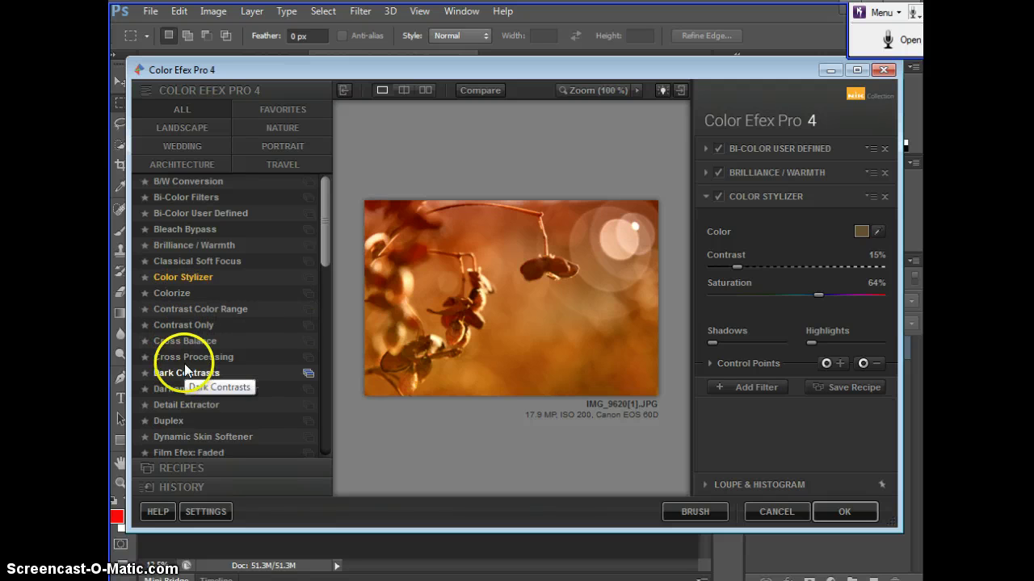
pyautogui.click(219, 392)
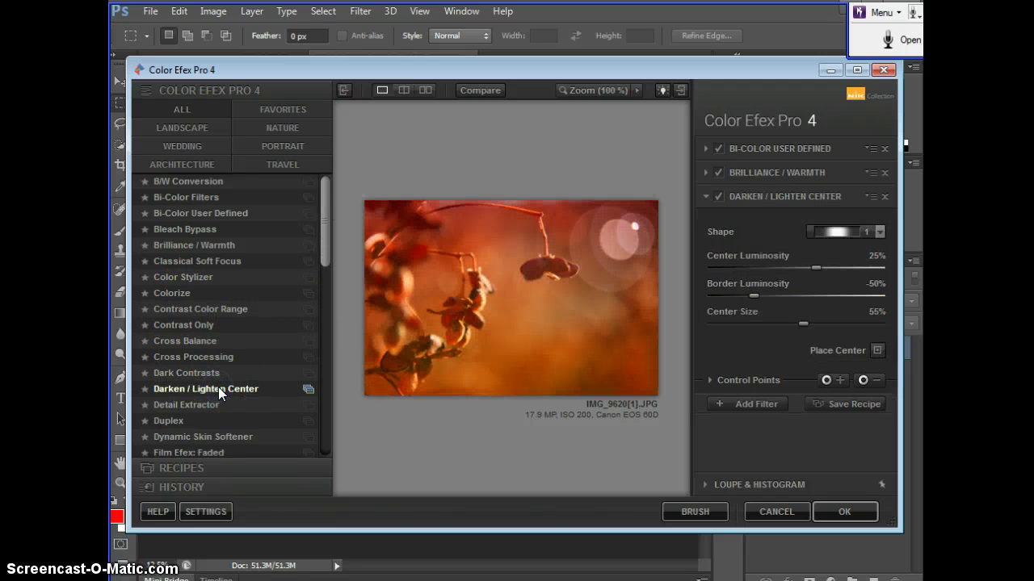
# Place the center of the Darken / Lighten Center effect on the hanging seed pod in the preview.
pyautogui.click(517, 354)
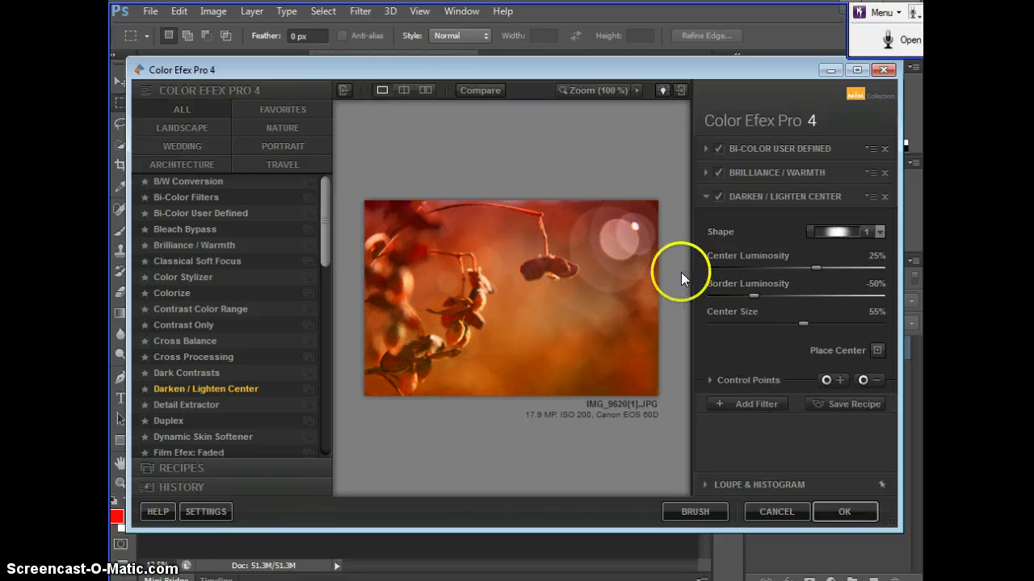
pyautogui.click(877, 350)
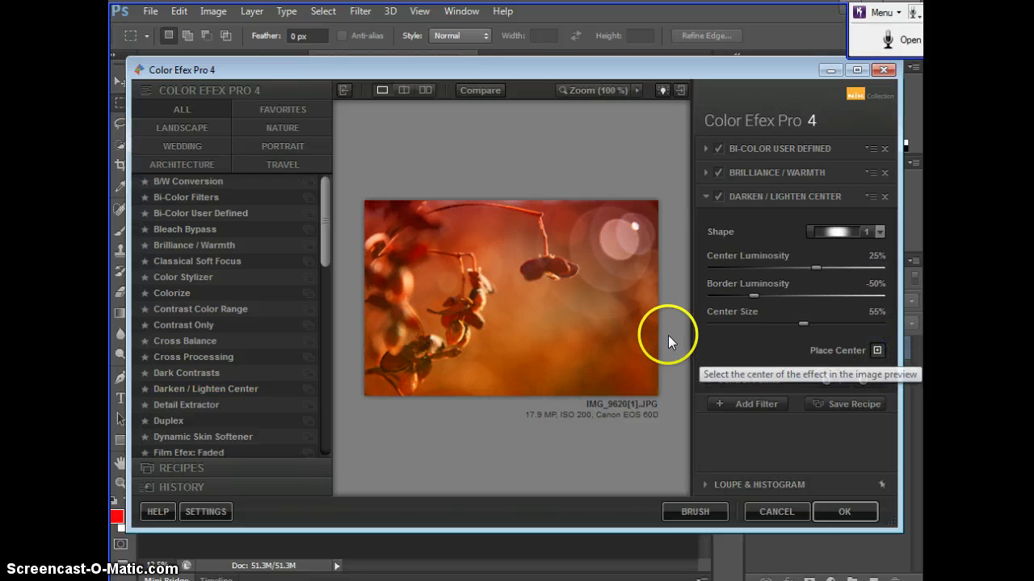
pyautogui.click(536, 268)
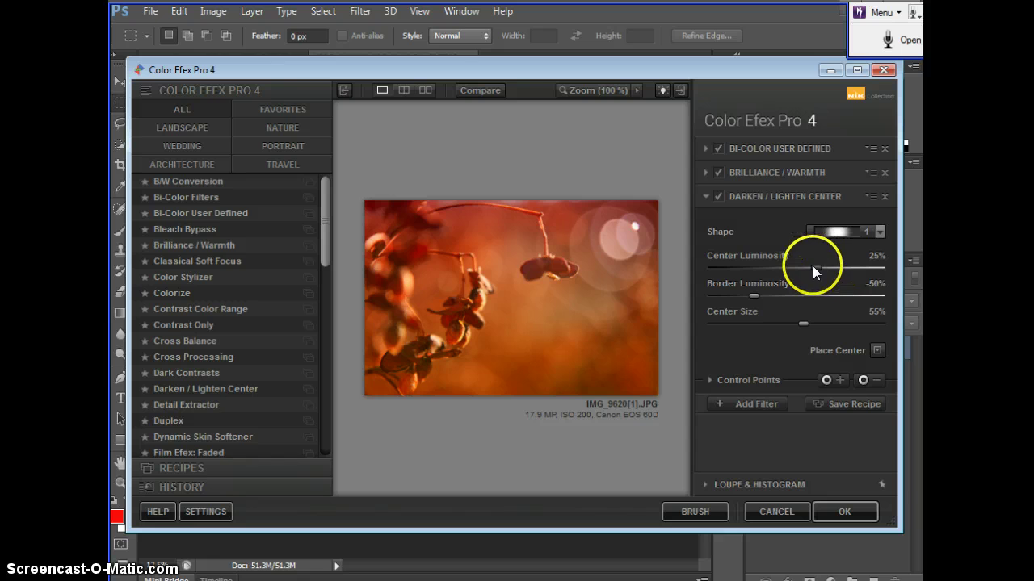
# Slightly raise the center luminosity and lower the border luminosity of Darken / Lighten Center, and add a fourth, empty filter.
pyautogui.moveTo(812, 266)
pyautogui.mouseDown()
pyautogui.moveTo(882, 276)
pyautogui.moveTo(719, 267)
pyautogui.moveTo(822, 275)
pyautogui.mouseUp()
pyautogui.moveTo(753, 295)
pyautogui.mouseDown()
pyautogui.moveTo(864, 312)
pyautogui.moveTo(683, 301)
pyautogui.moveTo(749, 308)
pyautogui.mouseUp()
pyautogui.click(729, 405)
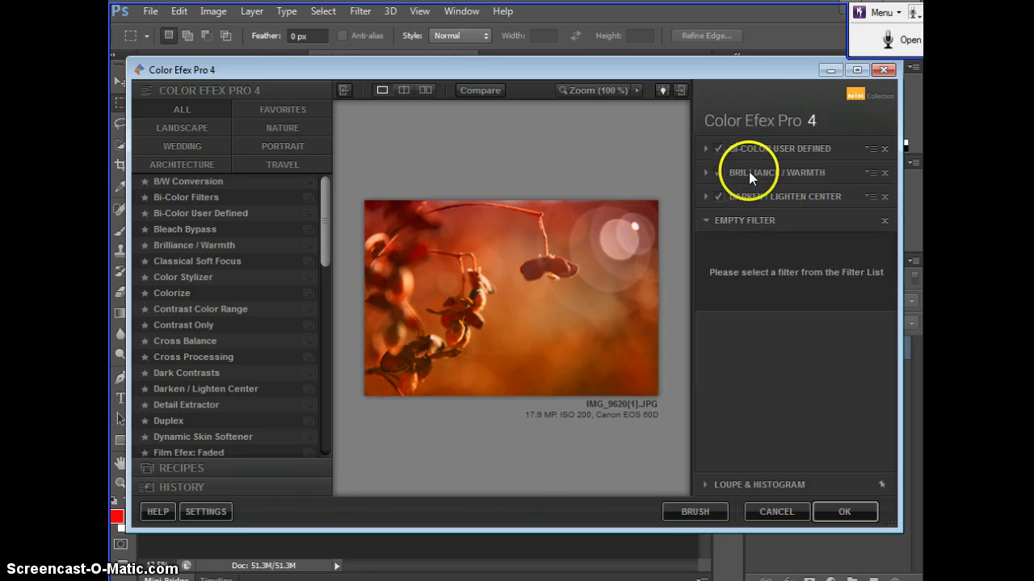
# Fill the fourth filter slot with Detail Extractor, compare the photo with and without it, and adjust the filter's strength.
pyautogui.click(174, 404)
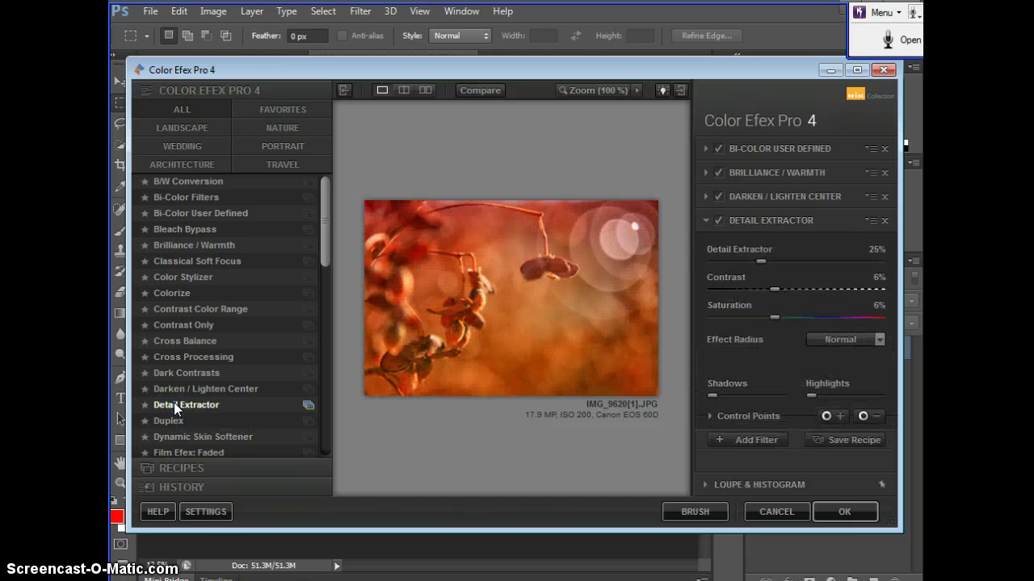
pyautogui.click(717, 221)
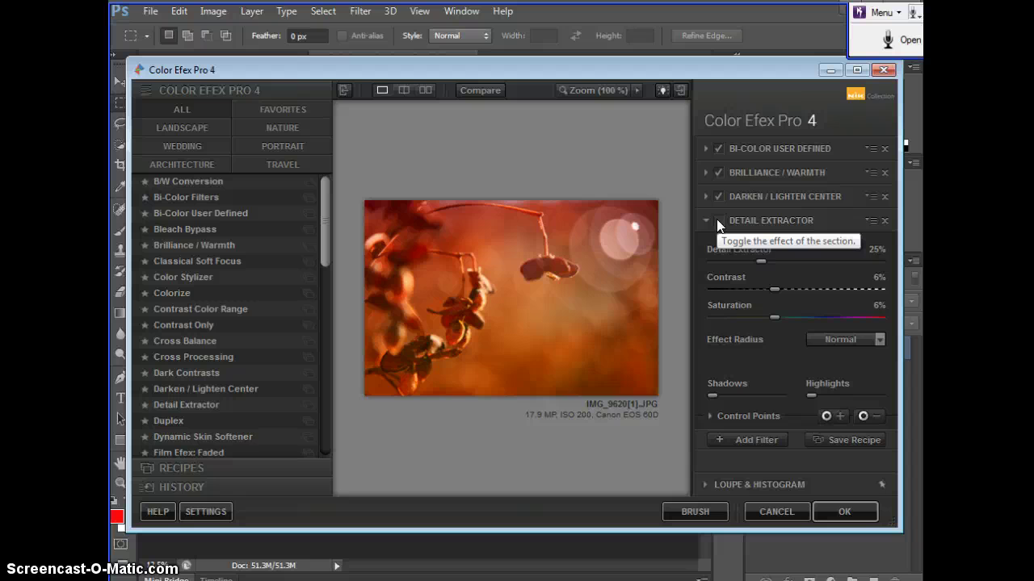
pyautogui.click(717, 221)
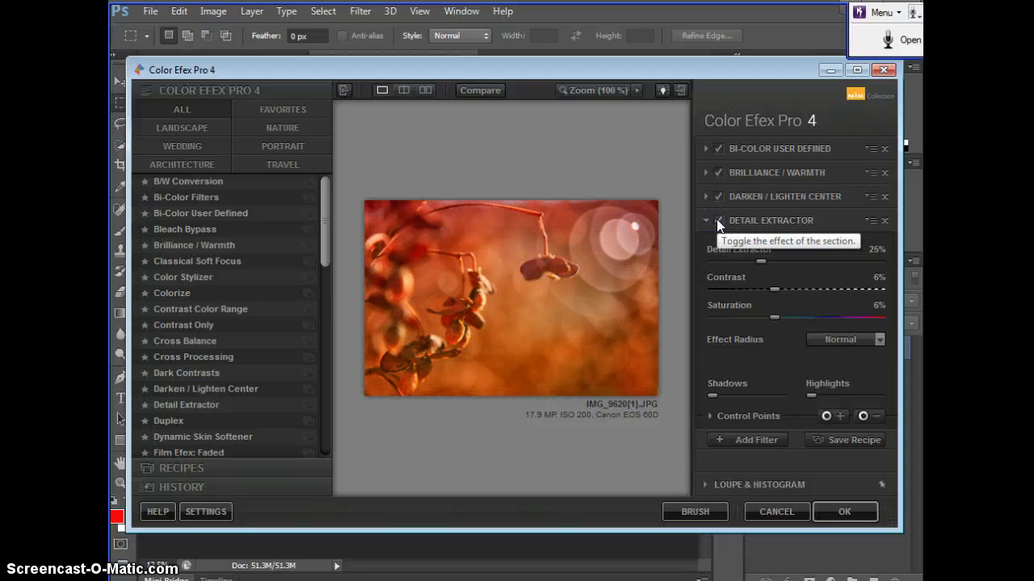
pyautogui.click(717, 221)
pyautogui.click(717, 221)
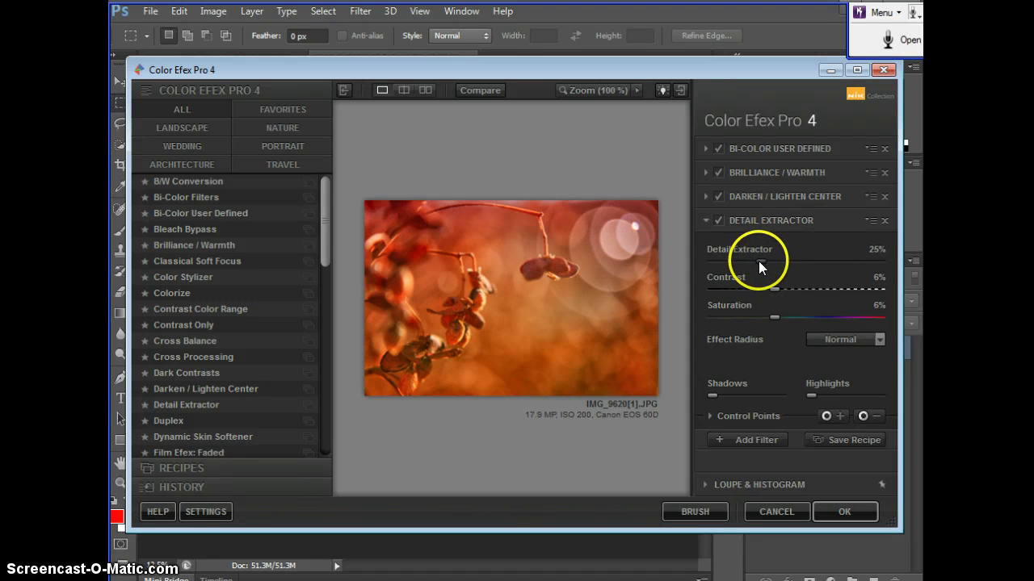
pyautogui.moveTo(760, 260); pyautogui.dragTo(771, 292)
# Add Graduated Neutral Density as the fifth filter in the stack.
pyautogui.click(734, 443)
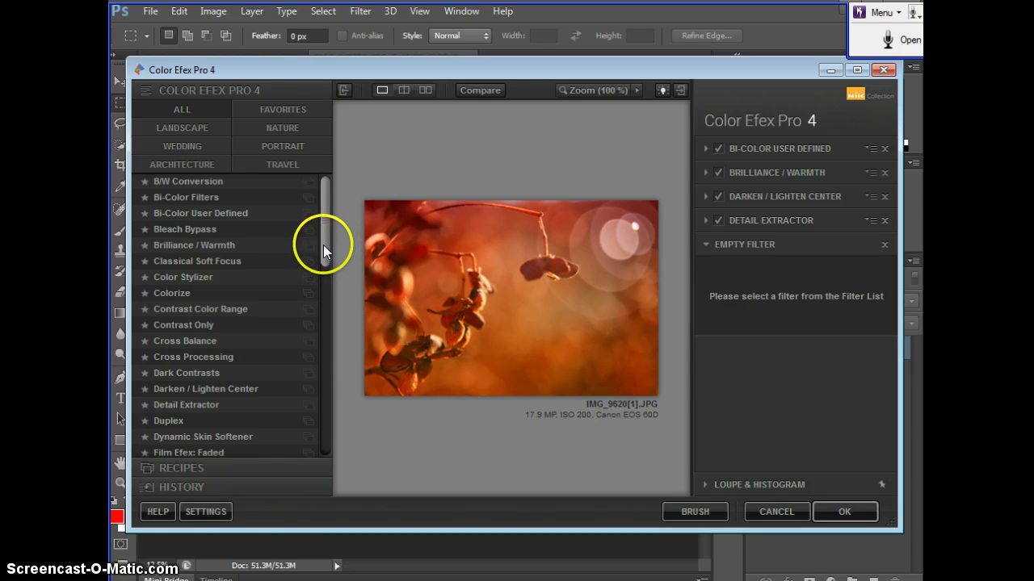
pyautogui.moveTo(323, 245); pyautogui.dragTo(310, 306)
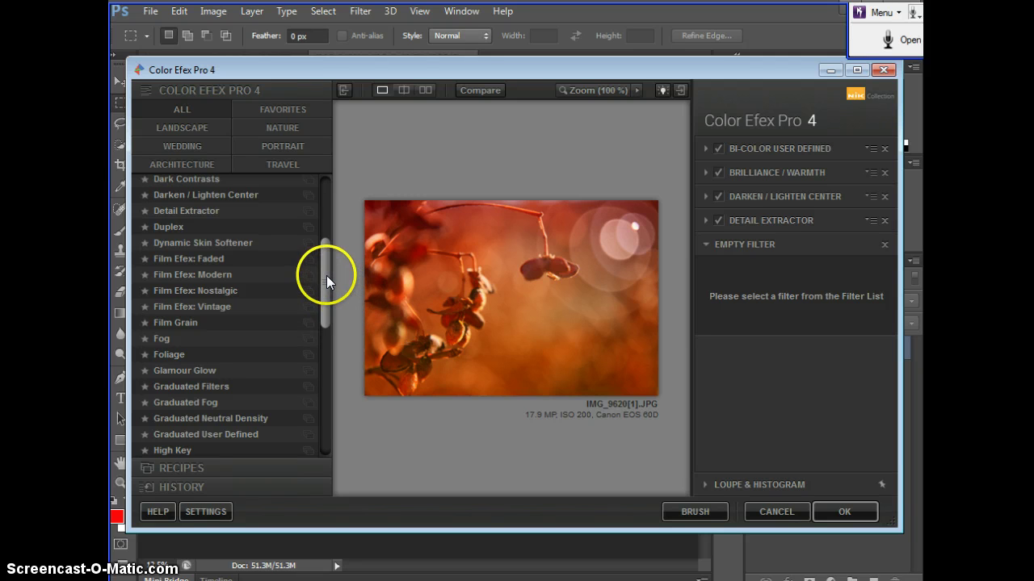
pyautogui.moveTo(326, 275); pyautogui.dragTo(330, 305)
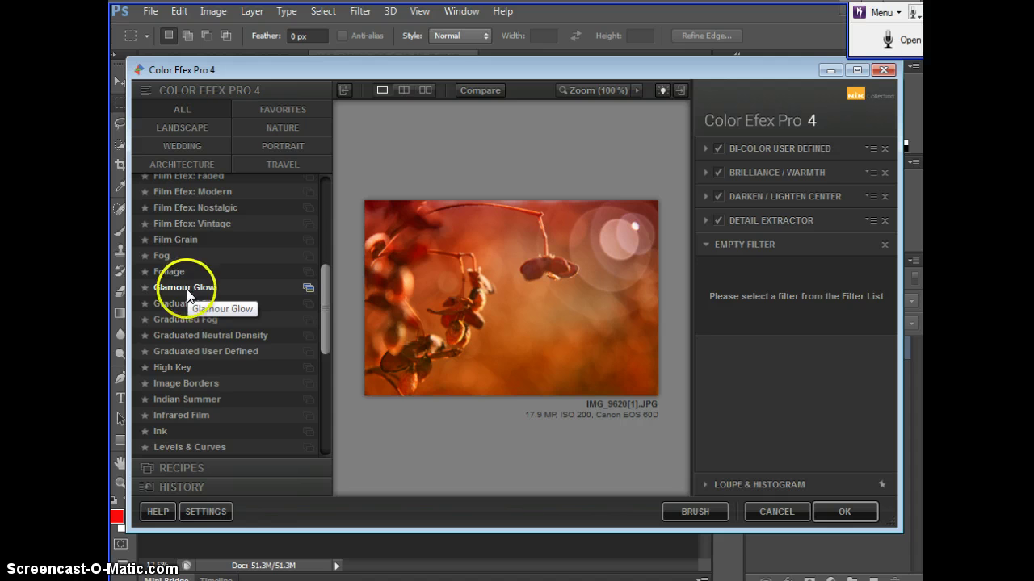
pyautogui.click(194, 335)
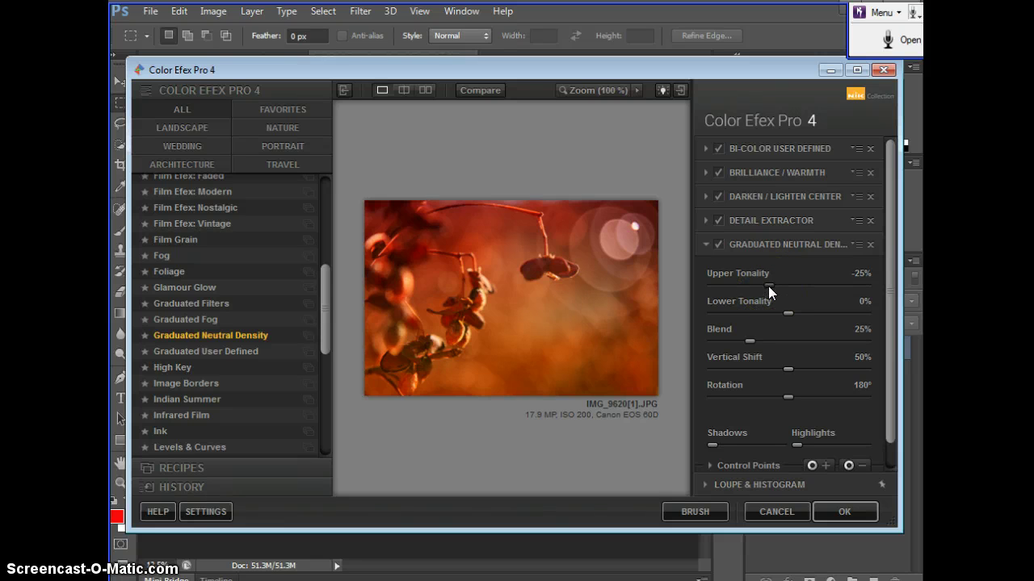
# Set the Graduated Neutral Density filter's upper tonality to 36% and its lower tonality to -26%.
pyautogui.moveTo(769, 286); pyautogui.dragTo(825, 284)
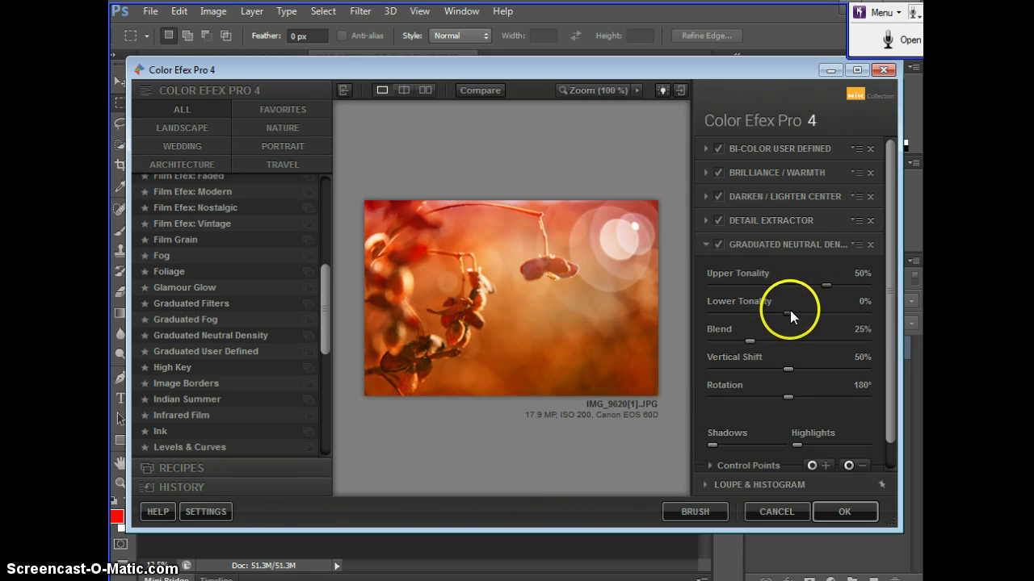
pyautogui.moveTo(788, 314)
pyautogui.mouseDown()
pyautogui.moveTo(869, 318)
pyautogui.moveTo(667, 304)
pyautogui.moveTo(771, 317)
pyautogui.mouseUp()
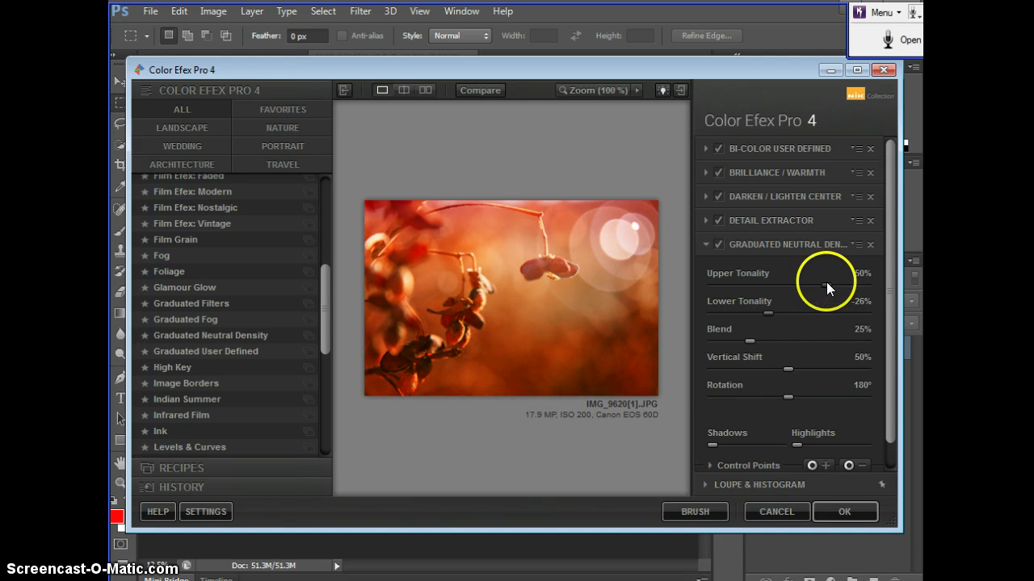
pyautogui.moveTo(826, 283); pyautogui.dragTo(815, 284)
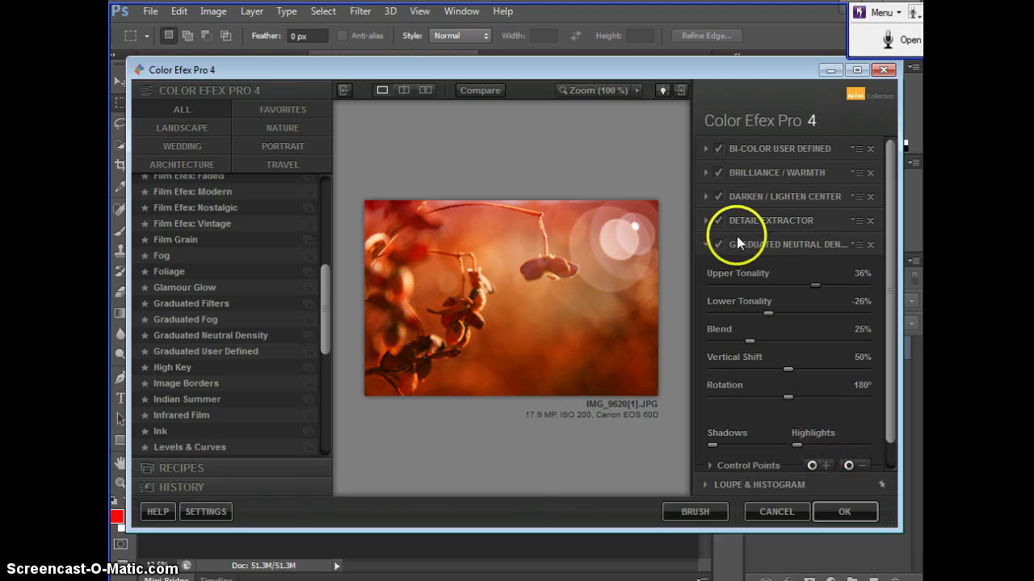
# Turn off the Graduated Neutral Density filter and apply the filter stack to the photo.
pyautogui.click(717, 246)
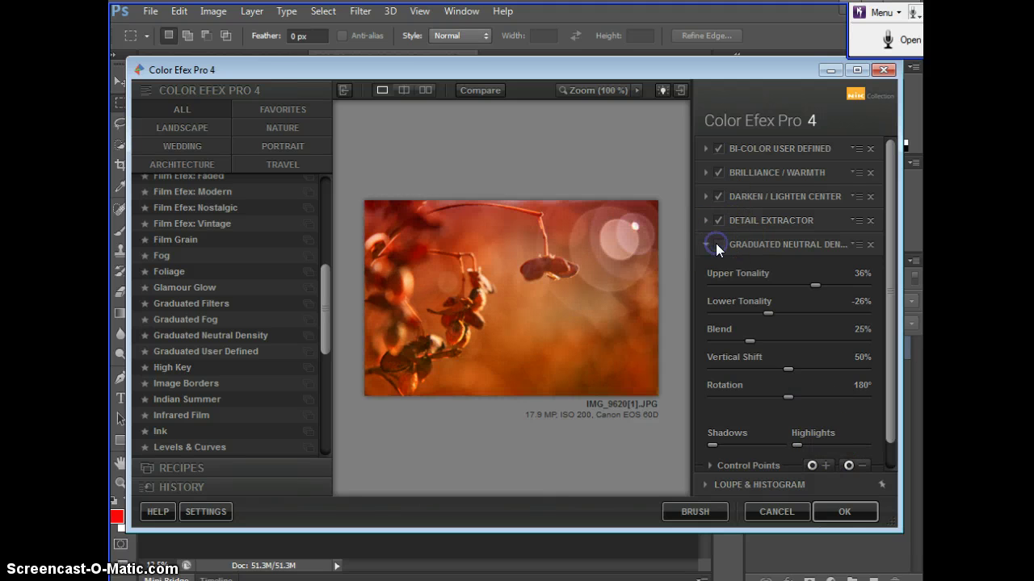
pyautogui.click(836, 516)
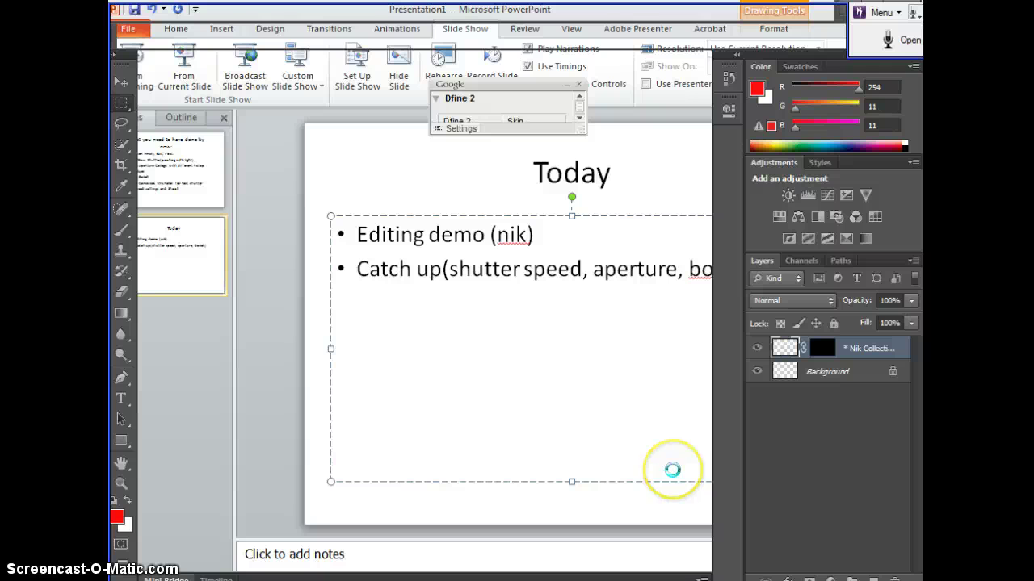
pyautogui.click(674, 453)
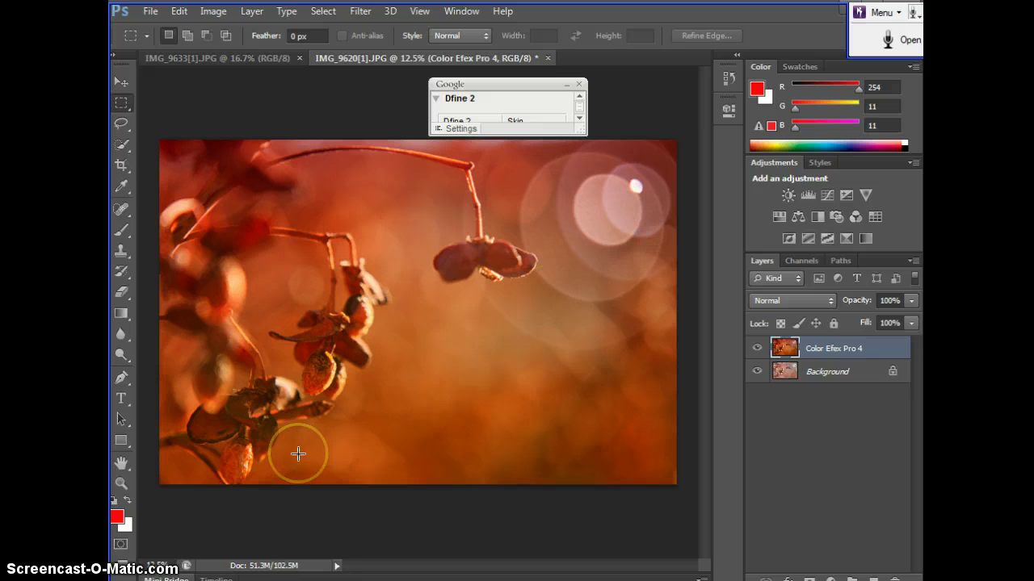
pyautogui.click(173, 13)
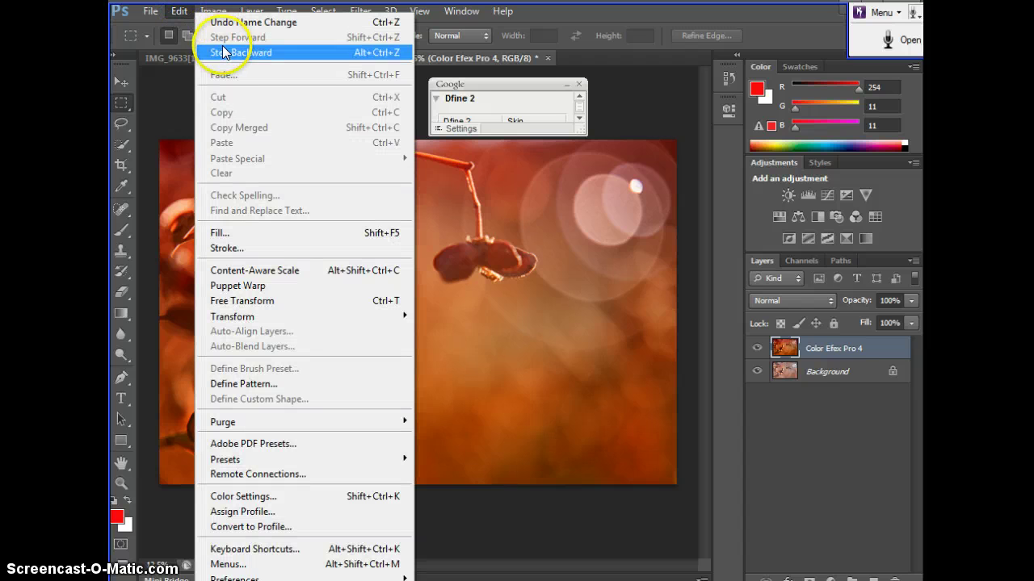
pyautogui.click(157, 108)
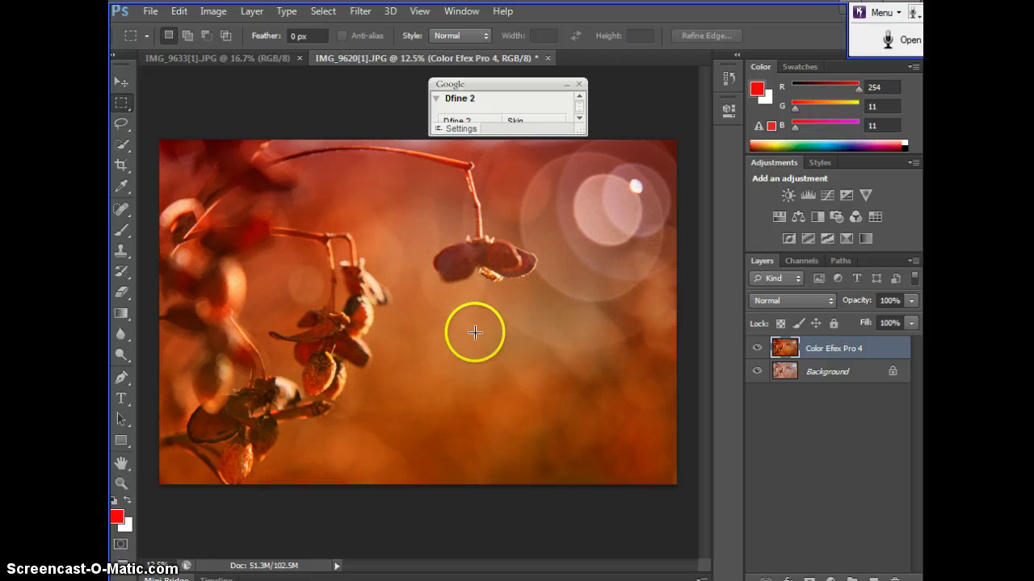
# Try a global Structure of 21% and 17% on the photo with the Viveza 2 filter, and cancel it without applying.
pyautogui.click(361, 15)
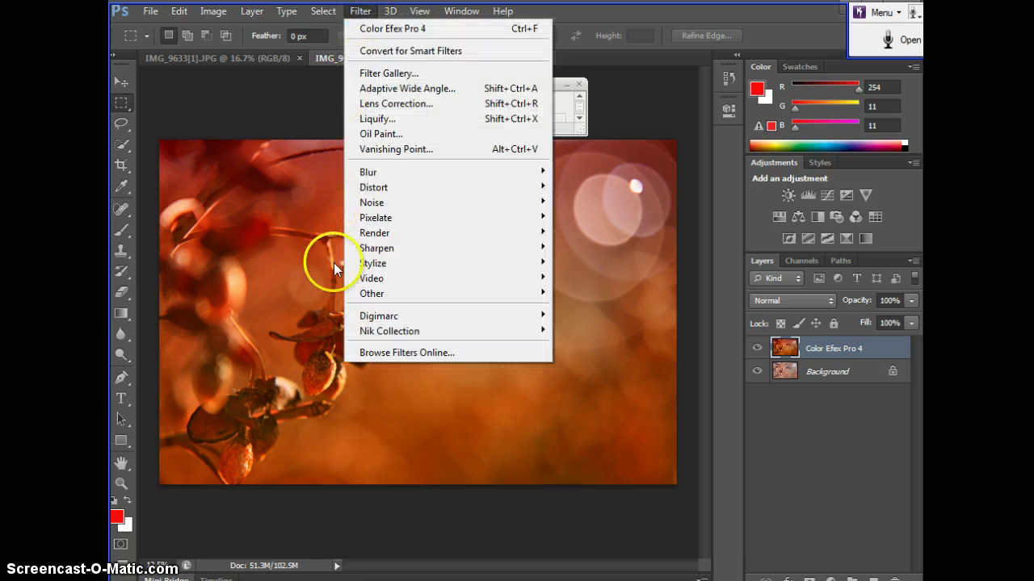
pyautogui.moveTo(379, 333)
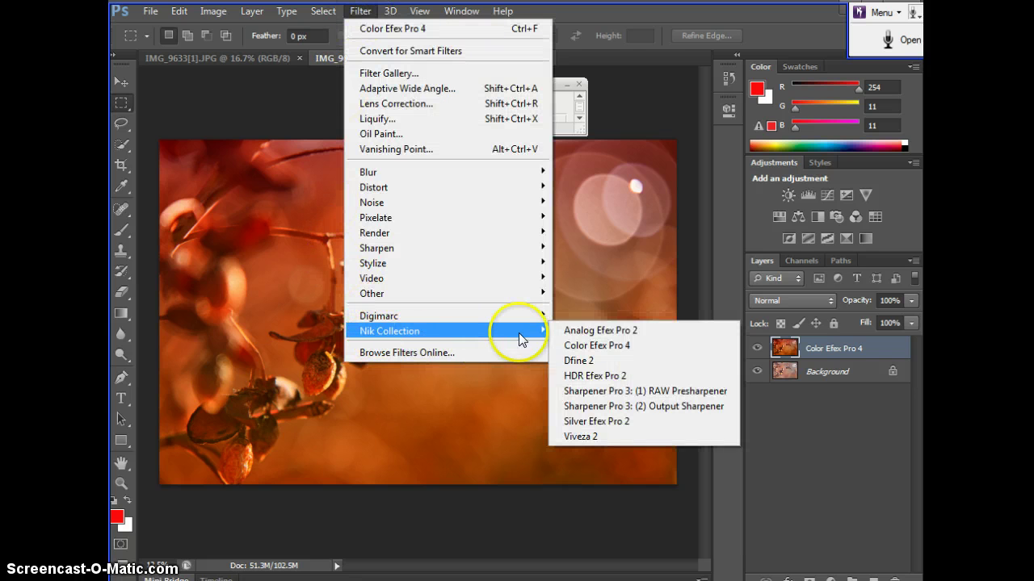
pyautogui.click(577, 436)
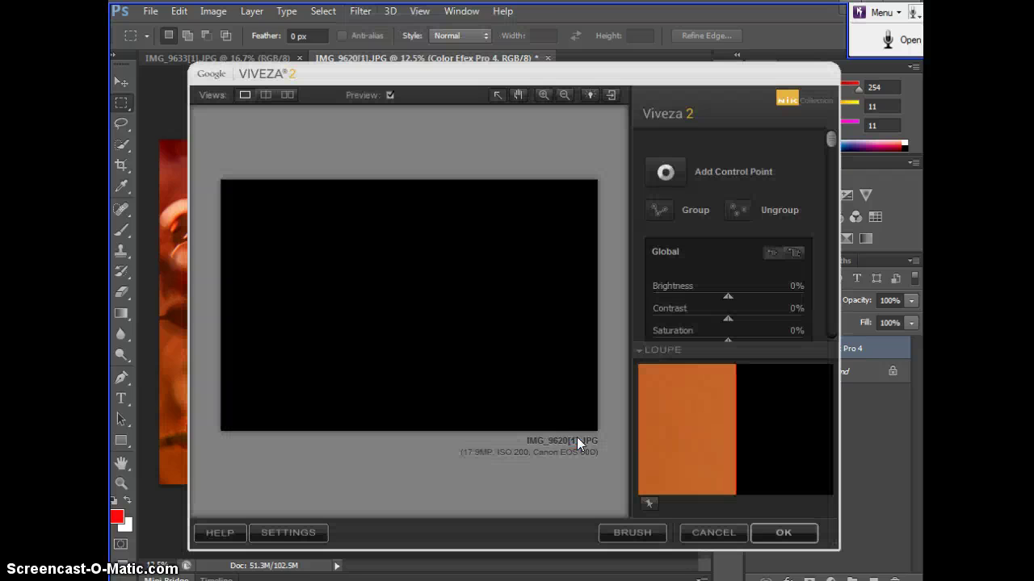
pyautogui.moveTo(833, 134); pyautogui.dragTo(831, 160)
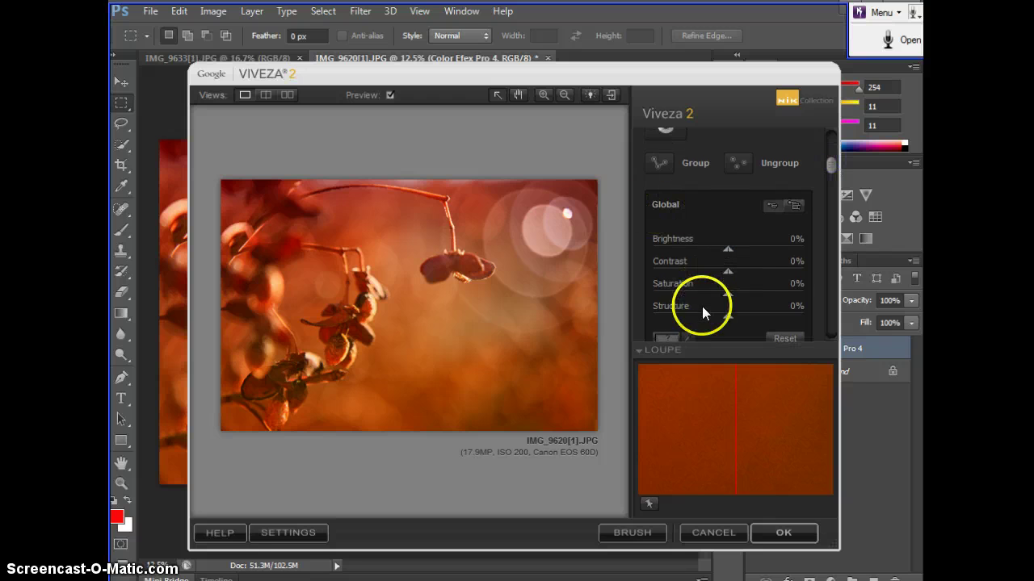
pyautogui.moveTo(728, 318)
pyautogui.mouseDown()
pyautogui.moveTo(820, 331)
pyautogui.moveTo(646, 315)
pyautogui.moveTo(811, 325)
pyautogui.moveTo(743, 316)
pyautogui.mouseUp()
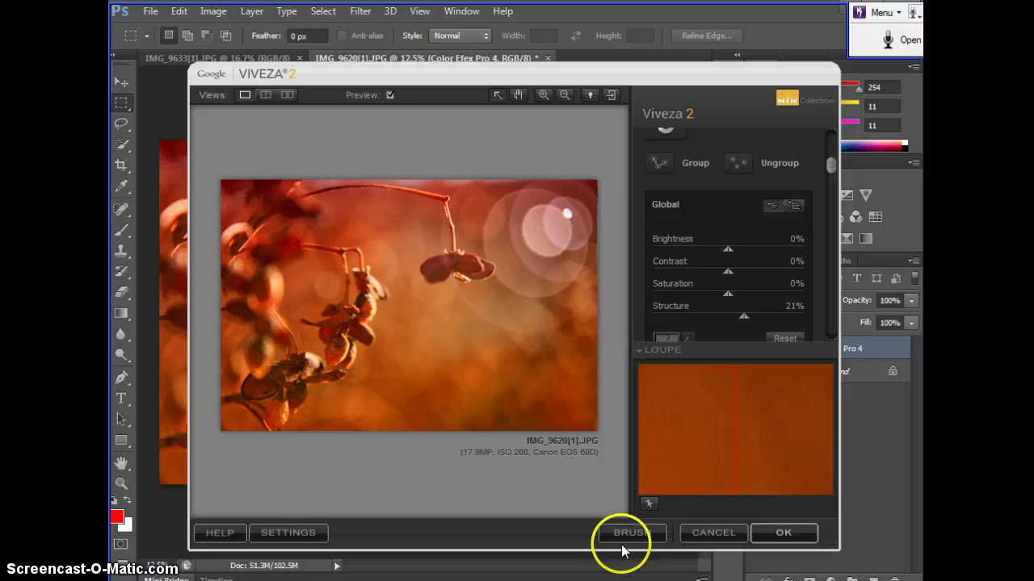
pyautogui.moveTo(740, 314)
pyautogui.mouseDown()
pyautogui.moveTo(667, 298)
pyautogui.moveTo(740, 314)
pyautogui.mouseUp()
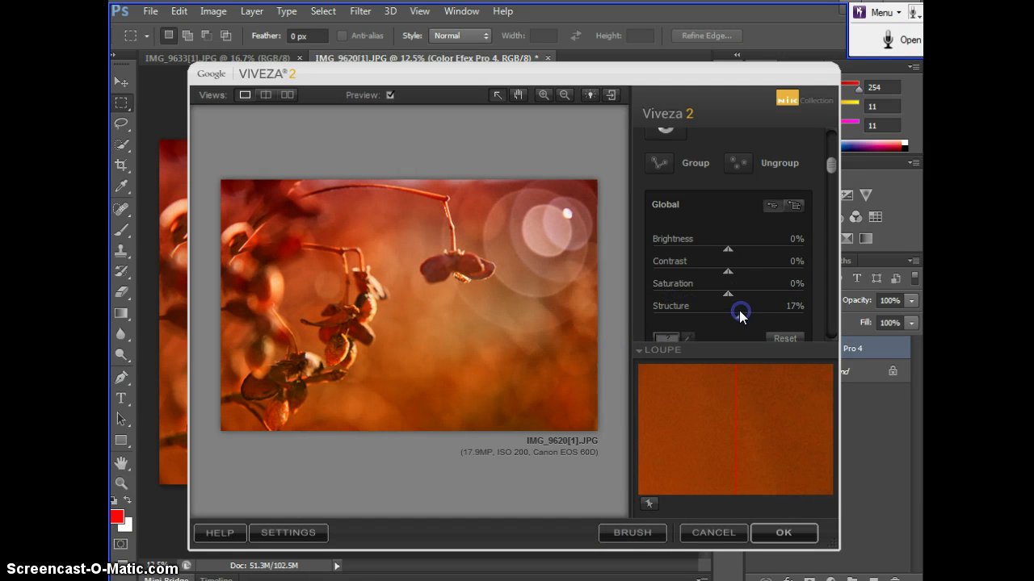
pyautogui.click(731, 532)
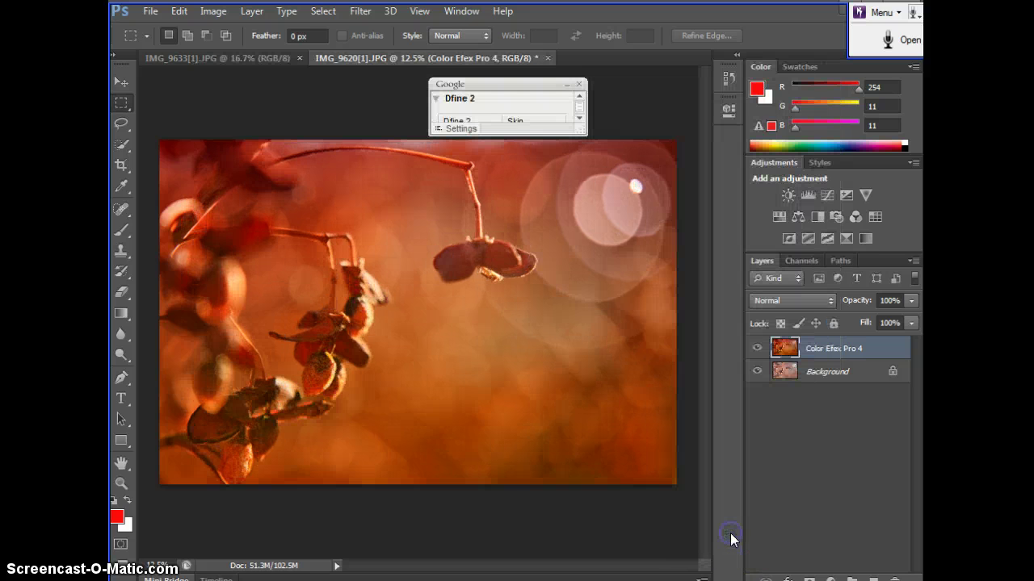